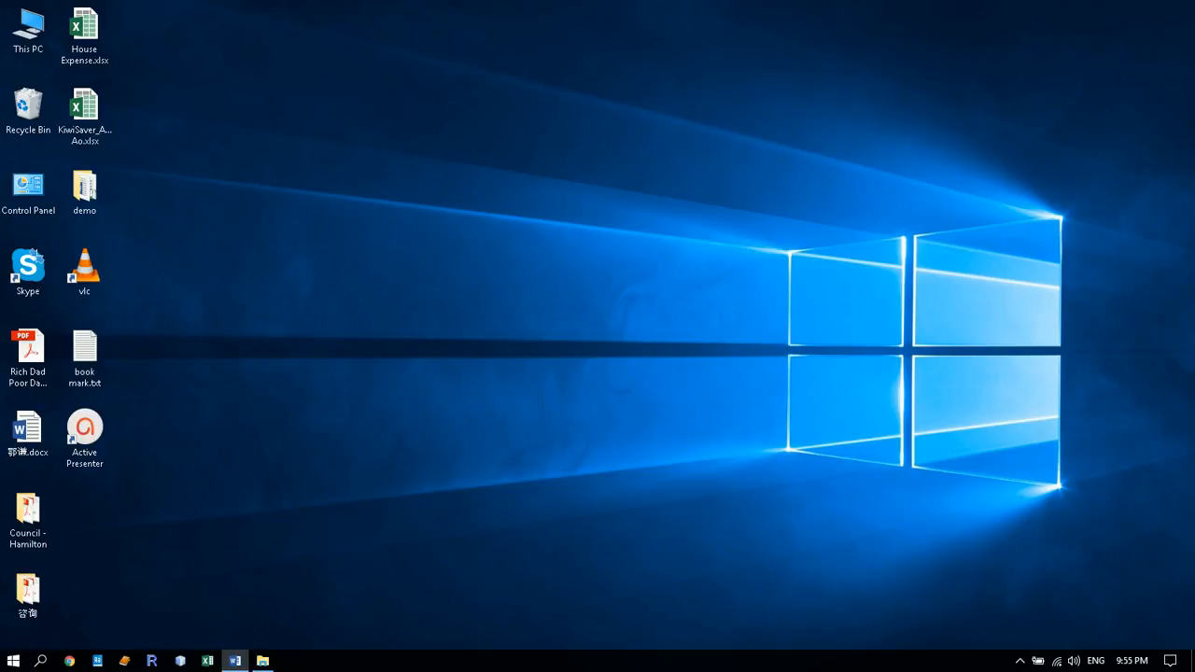
Open the demo folder and, in the balance workbook's Reference sheet, create a category named CFD inserted after Stock.
{"action": "double_click", "coordinate": [84, 187]}
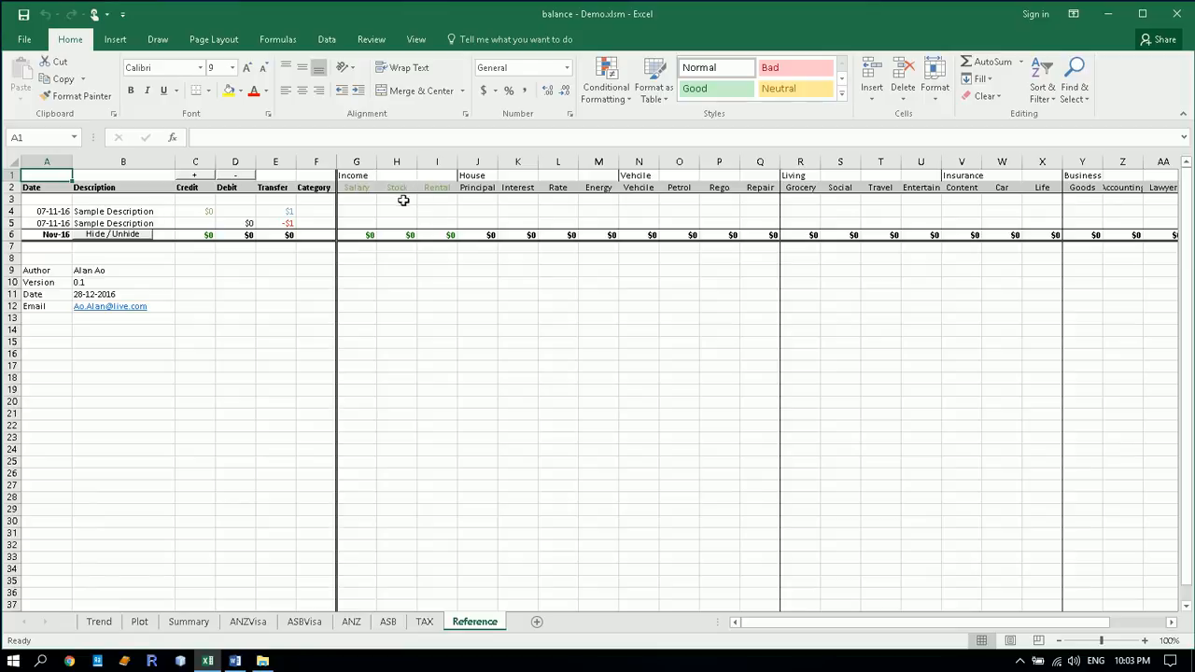
{"action": "left_click", "coordinate": [196, 177]}
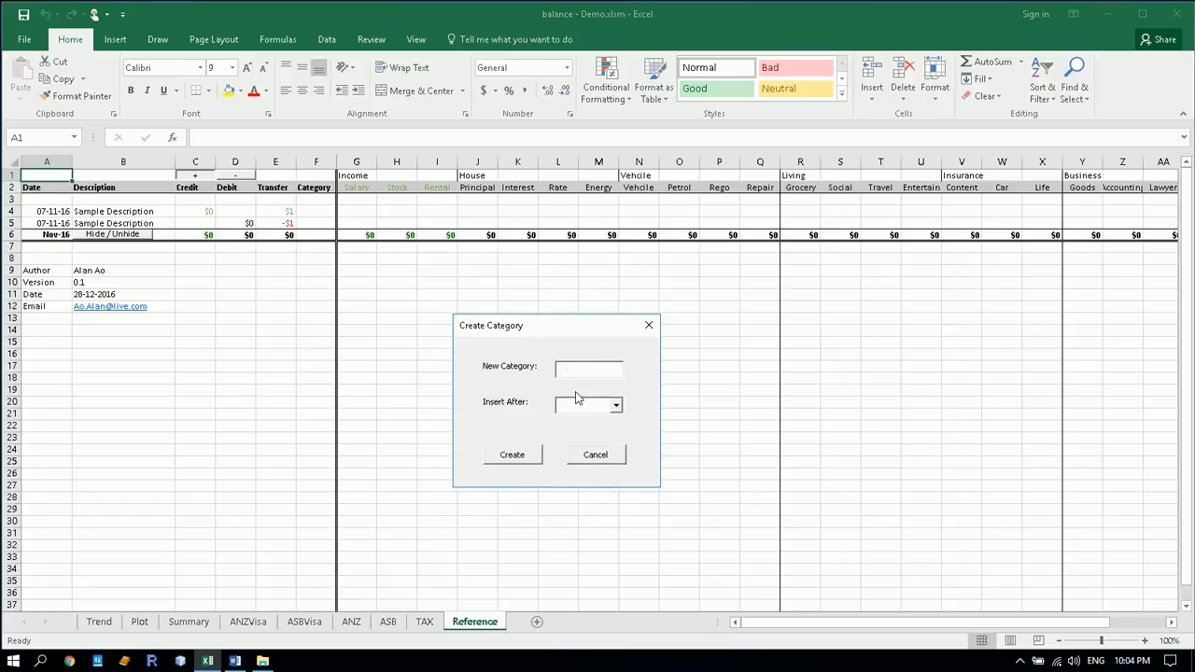
{"action": "left_click", "coordinate": [617, 405]}
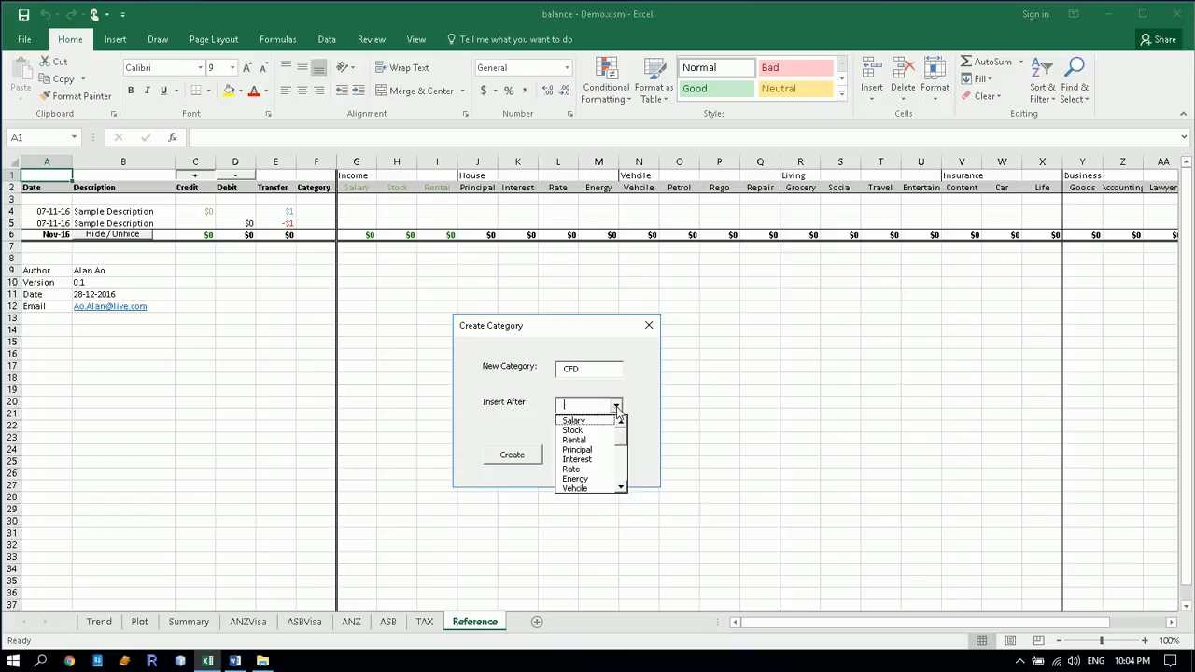
{"action": "left_click", "coordinate": [588, 430]}
{"action": "left_click", "coordinate": [513, 456]}
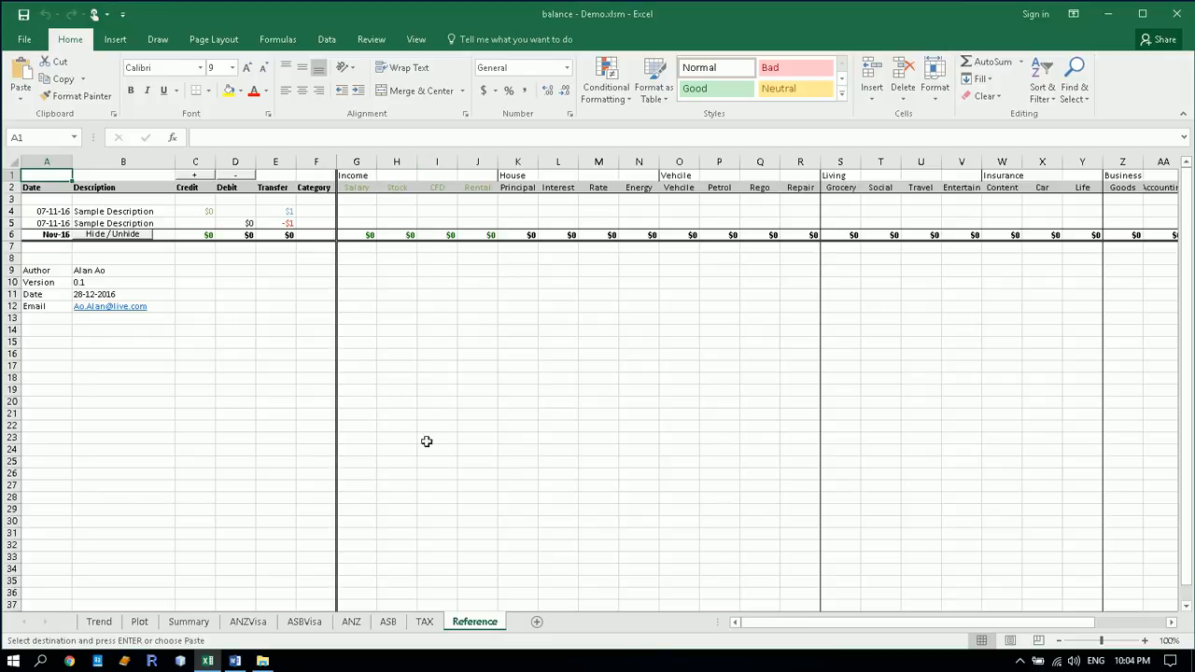
Check the category headers for CFD on the ASB, ANZ, ASBVisa, ANZVisa, Summary and Plot sheets.
{"action": "left_click", "coordinate": [388, 621]}
{"action": "left_click", "coordinate": [351, 621]}
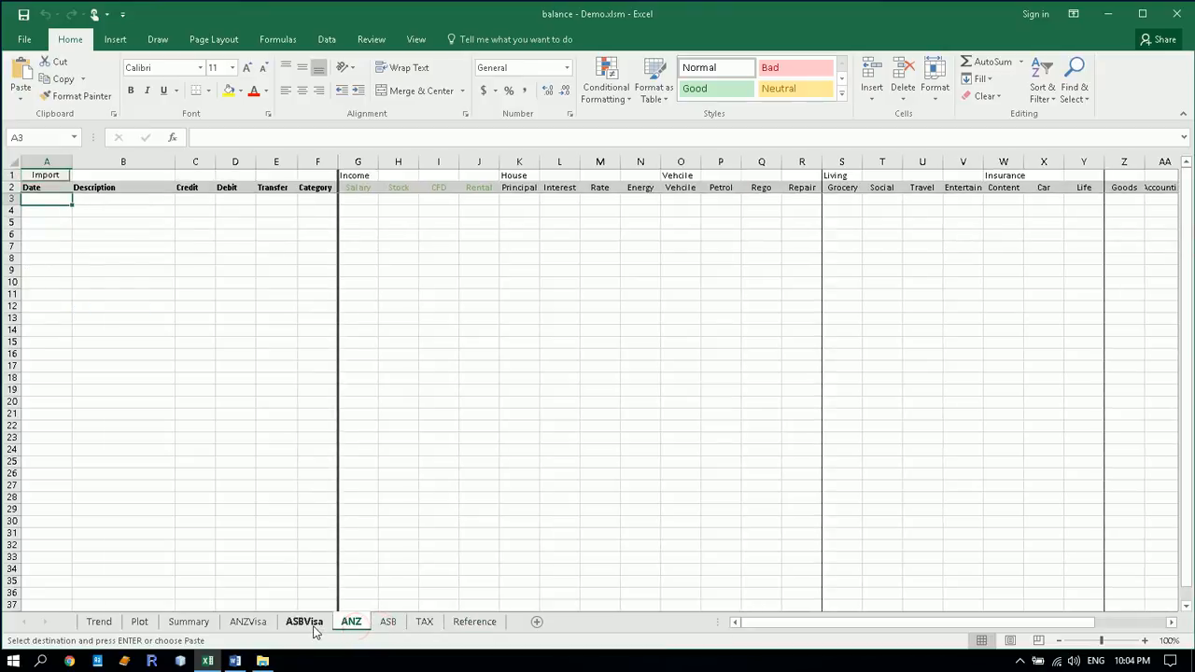
{"action": "left_click", "coordinate": [307, 624]}
{"action": "left_click", "coordinate": [248, 624]}
{"action": "left_click", "coordinate": [196, 624]}
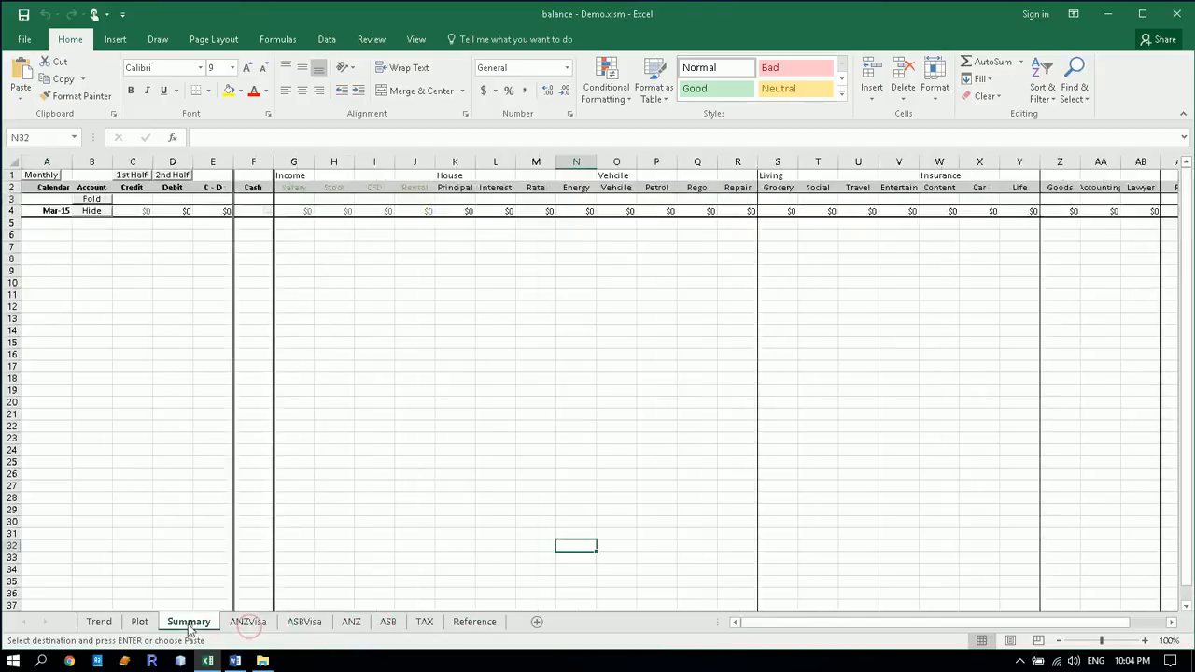
{"action": "left_click", "coordinate": [143, 624]}
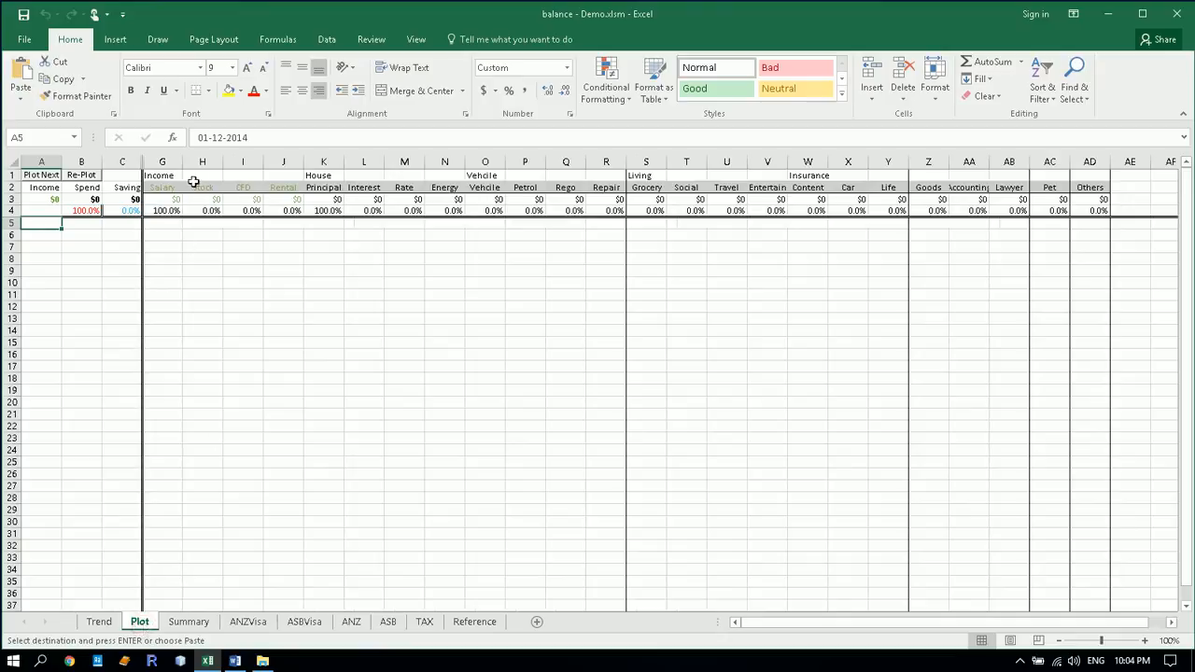
Remove the Accounting category using the Reference sheet's category removal form.
{"action": "left_click", "coordinate": [478, 624]}
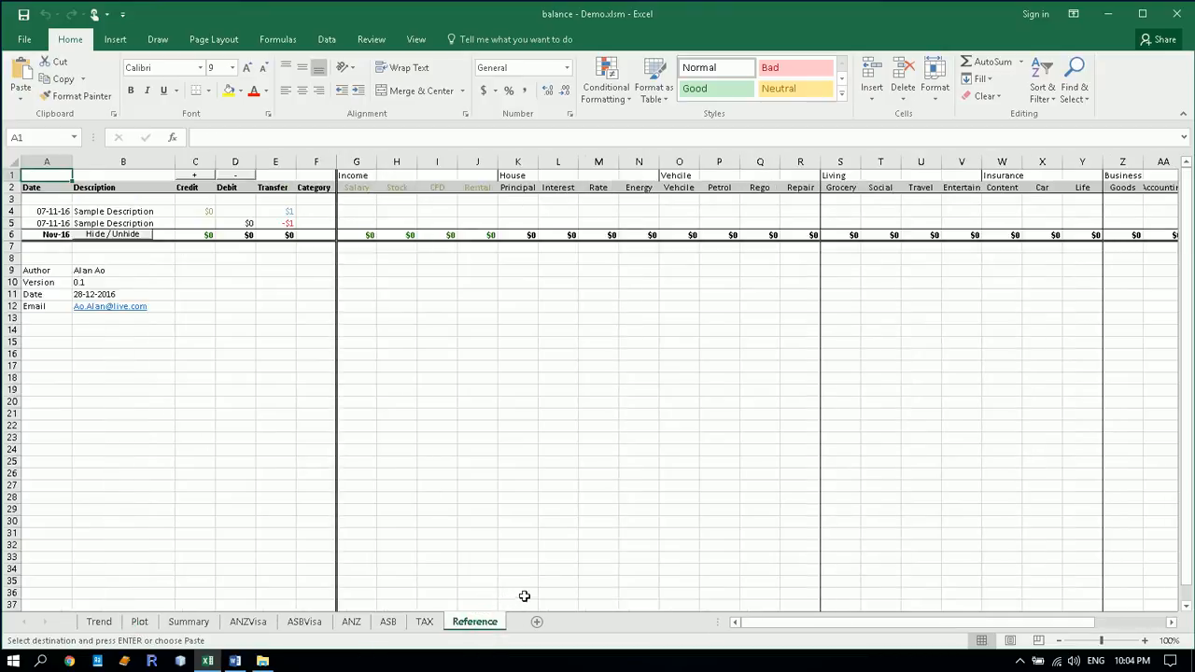
{"action": "mouse_move", "coordinate": [775, 624]}
{"action": "left_mouse_down"}
{"action": "mouse_move", "coordinate": [796, 629]}
{"action": "mouse_move", "coordinate": [776, 625]}
{"action": "left_mouse_up"}
{"action": "left_click", "coordinate": [1158, 188]}
{"action": "left_click", "coordinate": [238, 177]}
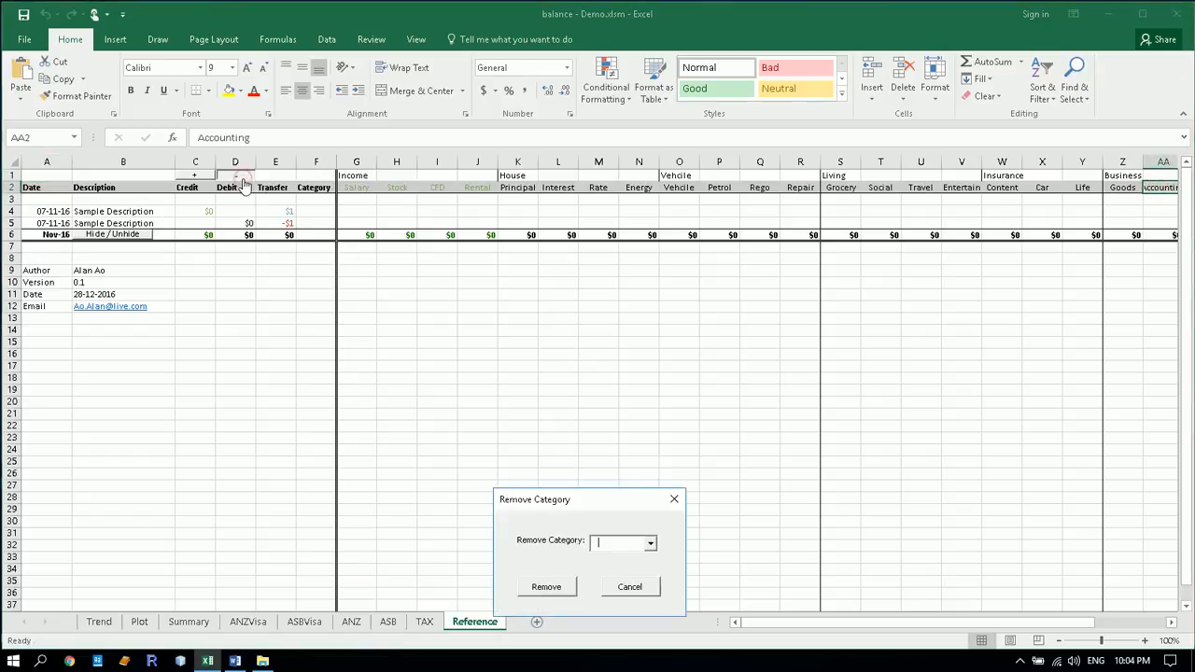
{"action": "left_click", "coordinate": [651, 546]}
{"action": "left_click", "coordinate": [655, 586]}
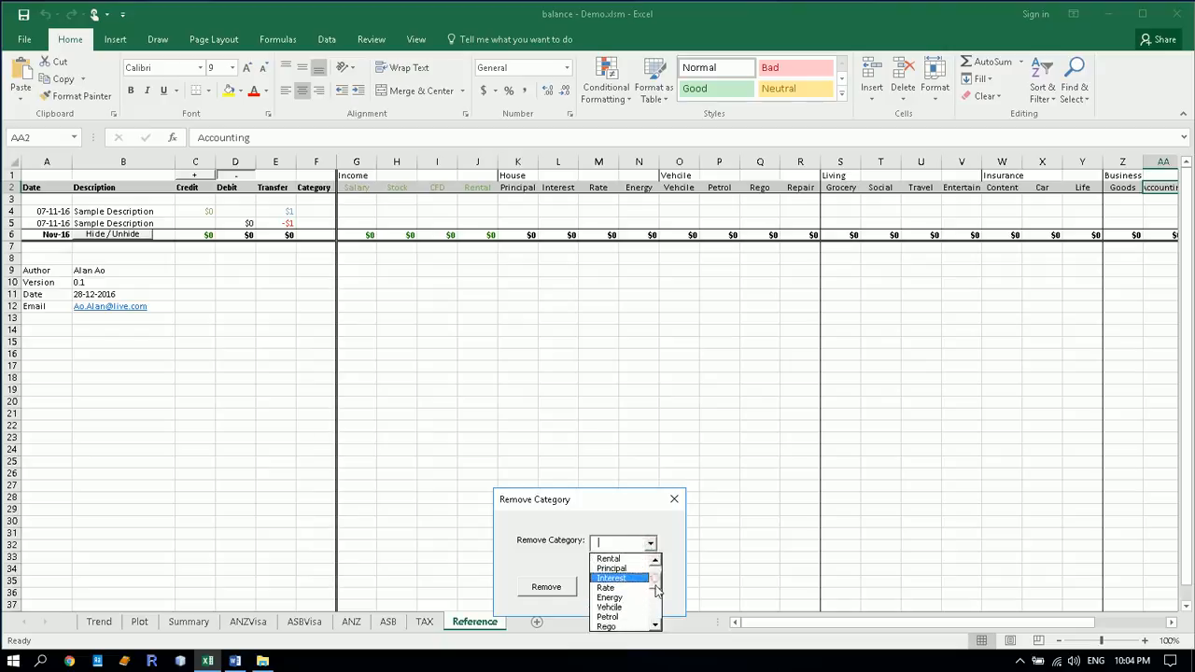
{"action": "scroll", "coordinate": [635, 597], "scroll_direction": "down", "scroll_amount": 3}
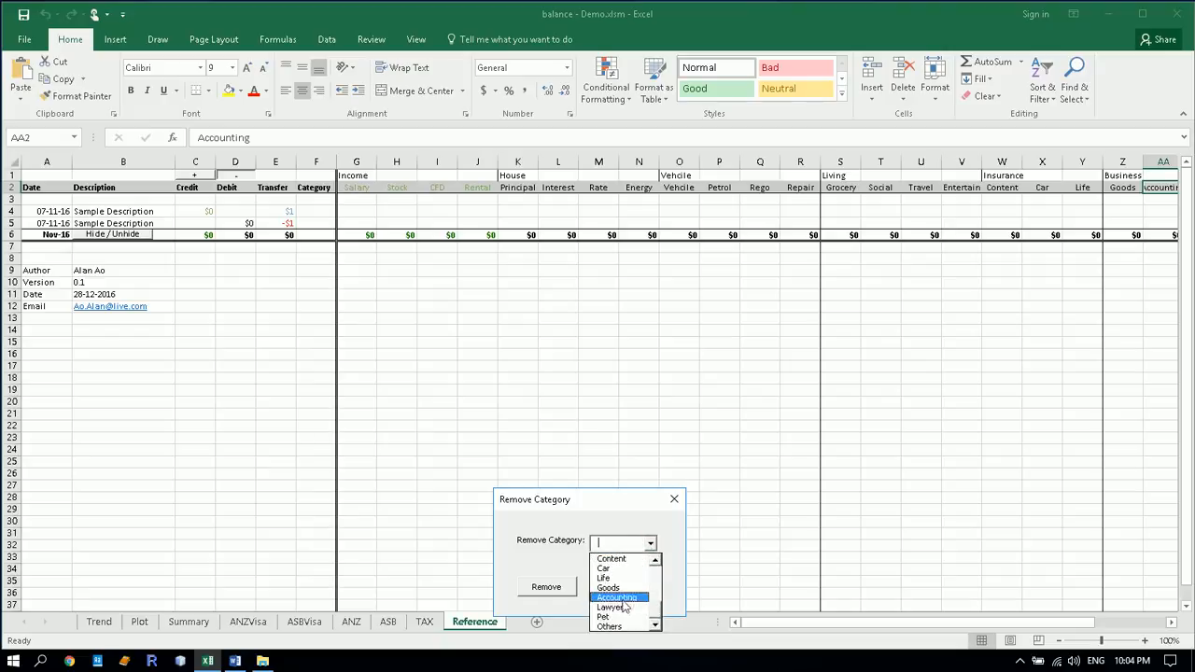
{"action": "left_click", "coordinate": [618, 601]}
{"action": "left_click", "coordinate": [547, 587]}
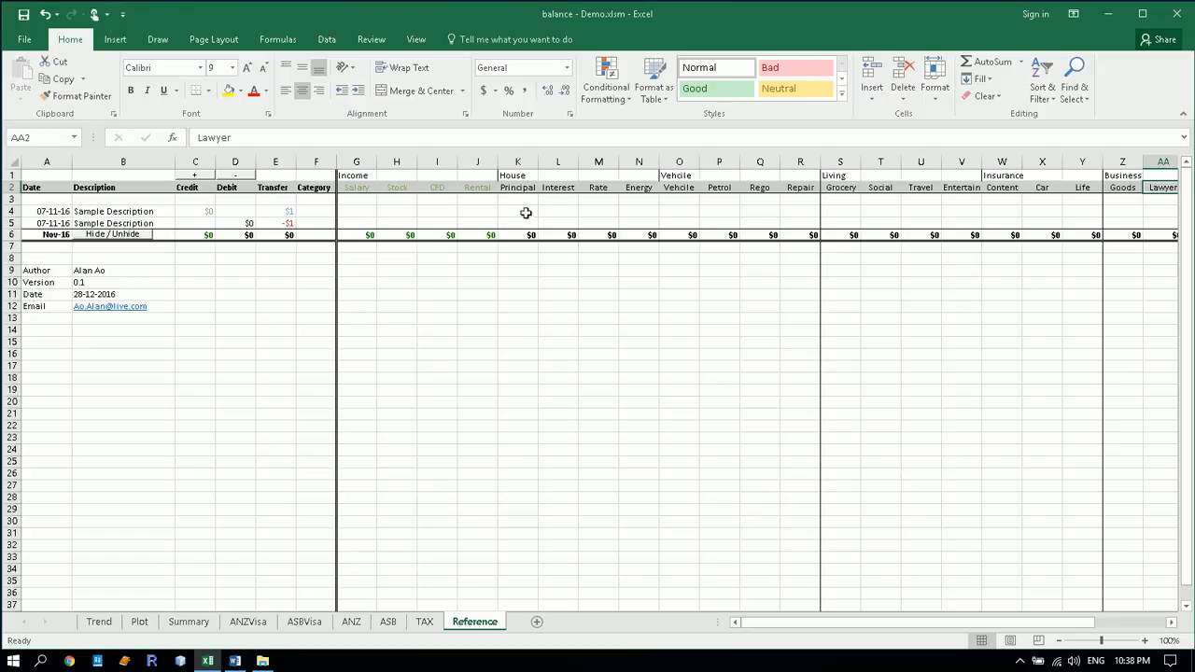
Rename the Rental category header in cell J2 of the Reference sheet to Contract and check the ANZVisa and ASBVisa sheets.
{"action": "left_click", "coordinate": [479, 188]}
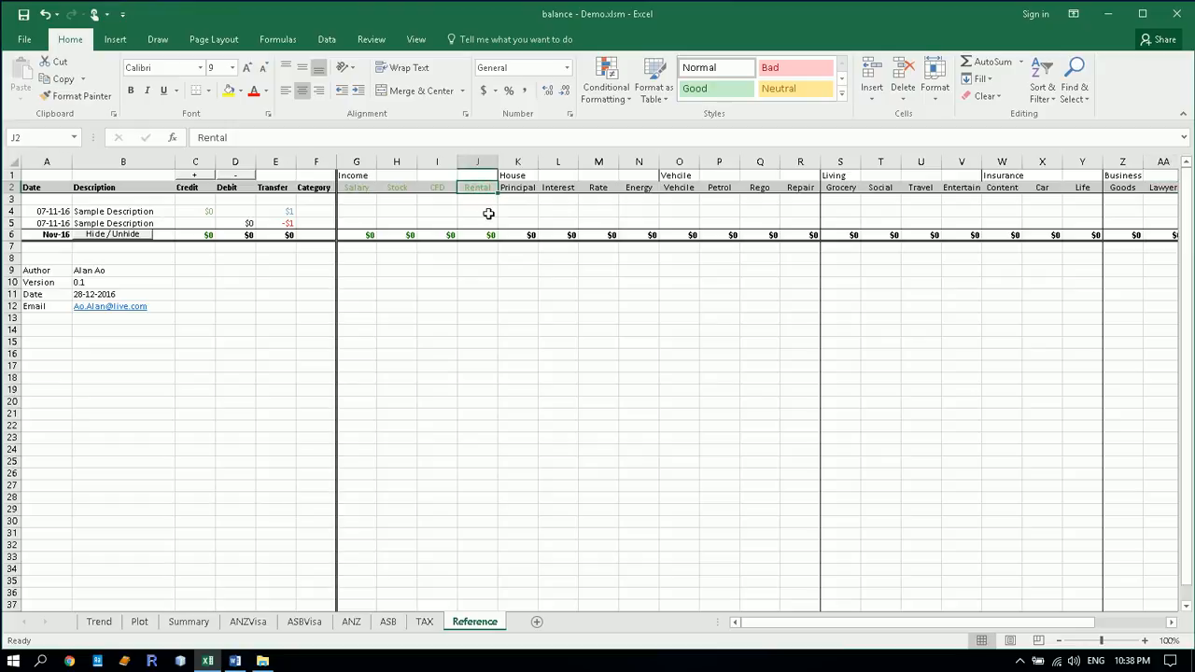
{"action": "type", "text": "Contra"}
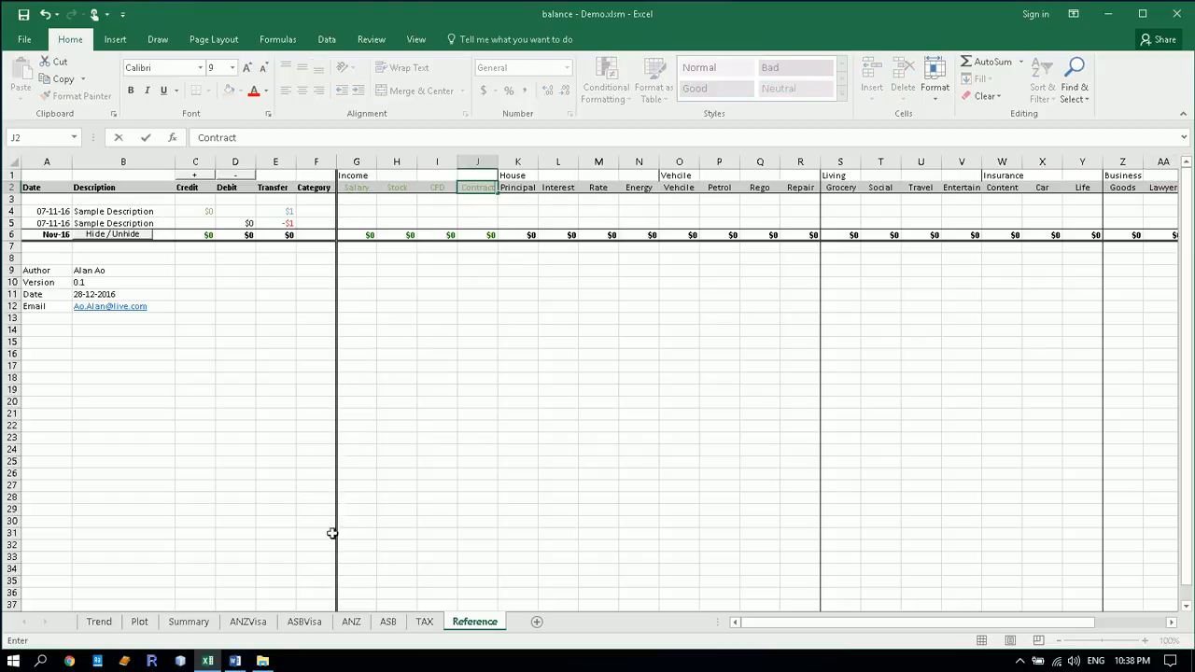
{"action": "type", "text": "ct"}
{"action": "left_click", "coordinate": [248, 622]}
{"action": "left_click", "coordinate": [304, 622]}
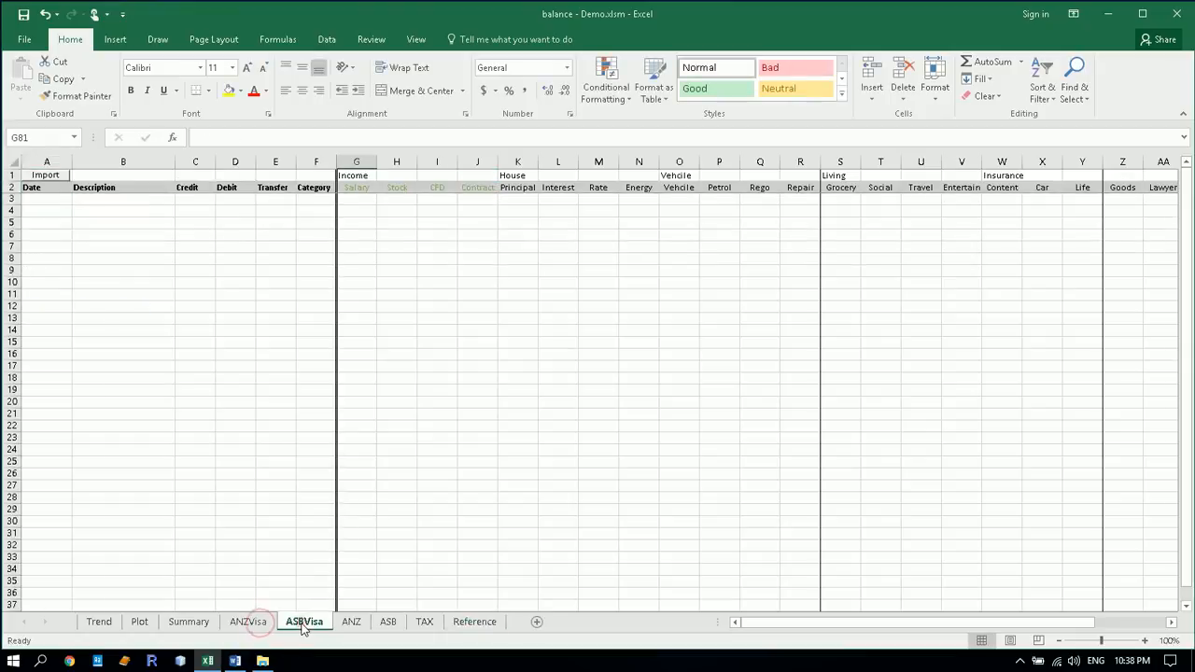
Import Transactions_2015-04-01_2015-04-30.csv and Transactions_2015-05-01_2015-05-31.csv into the ANZ sheet.
{"action": "left_click", "coordinate": [343, 623]}
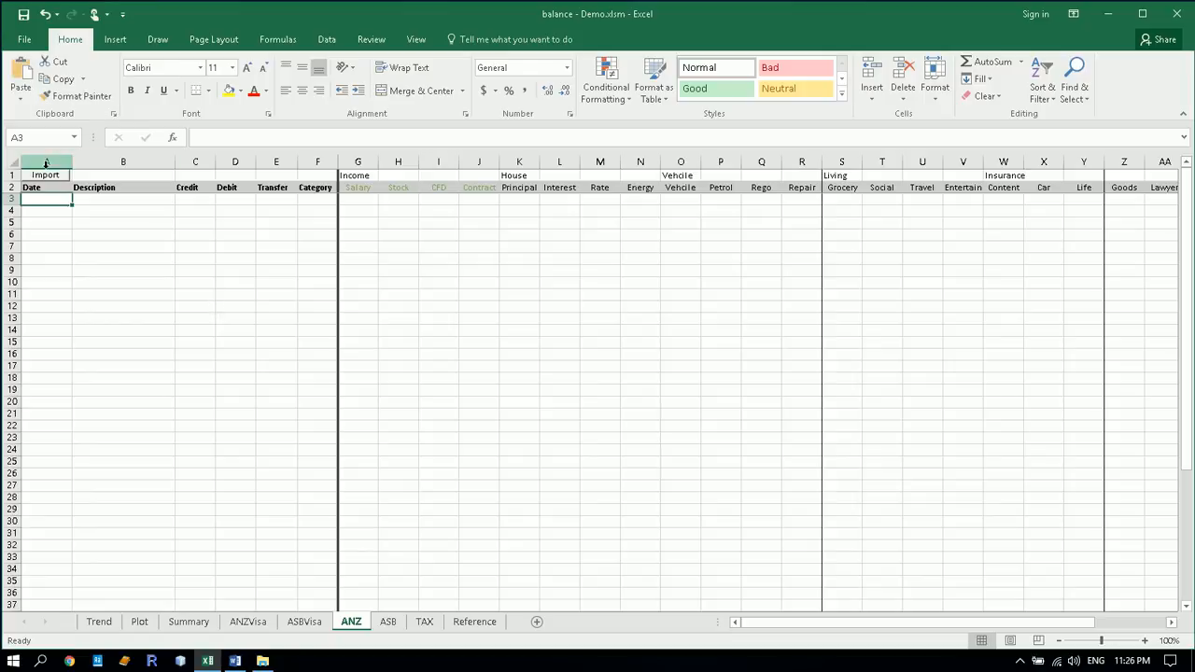
{"action": "left_click", "coordinate": [46, 179]}
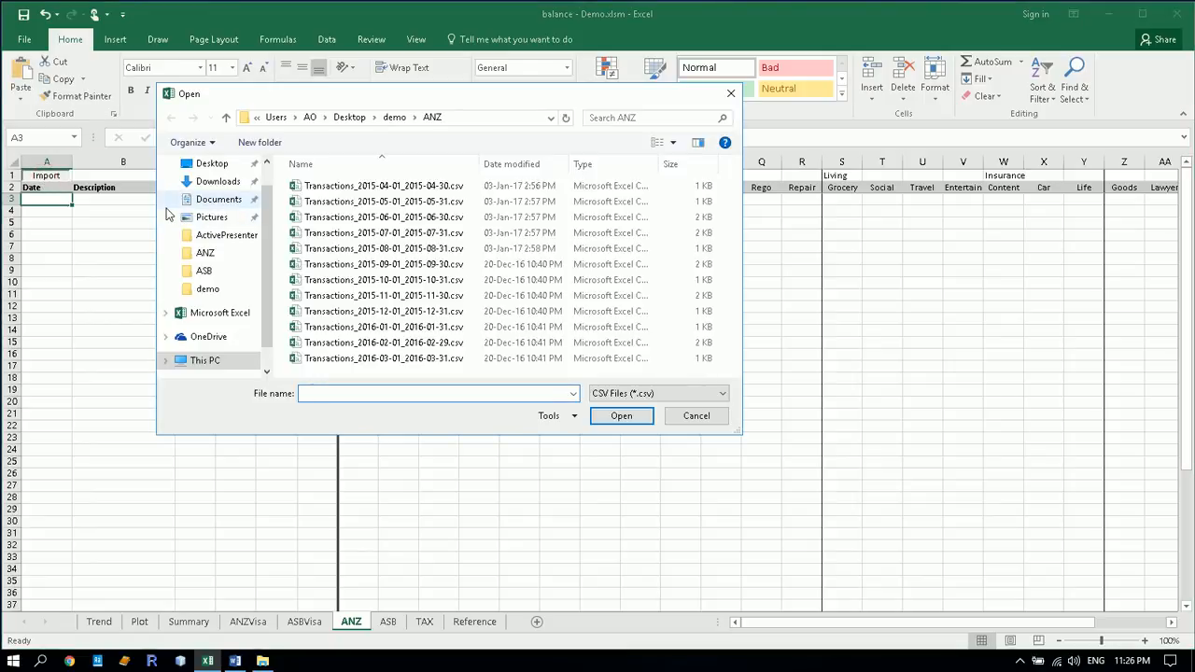
{"action": "double_click", "coordinate": [370, 189]}
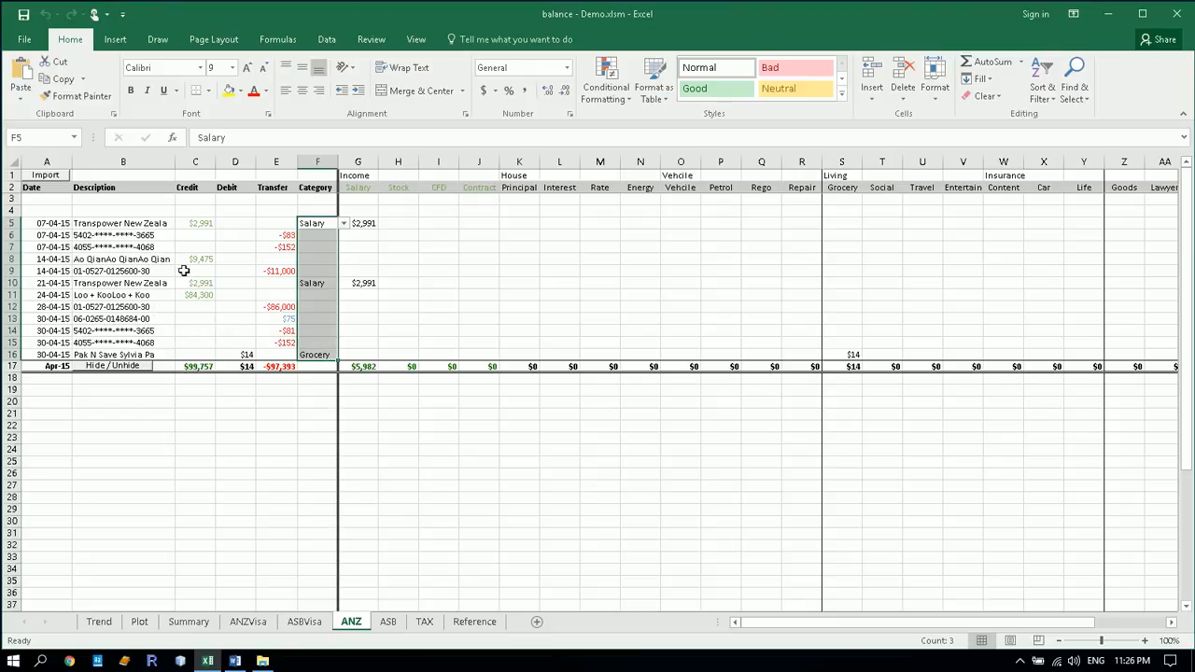
{"action": "left_click_drag", "start_coordinate": [462, 320], "coordinate": [456, 319]}
{"action": "left_click", "coordinate": [44, 175]}
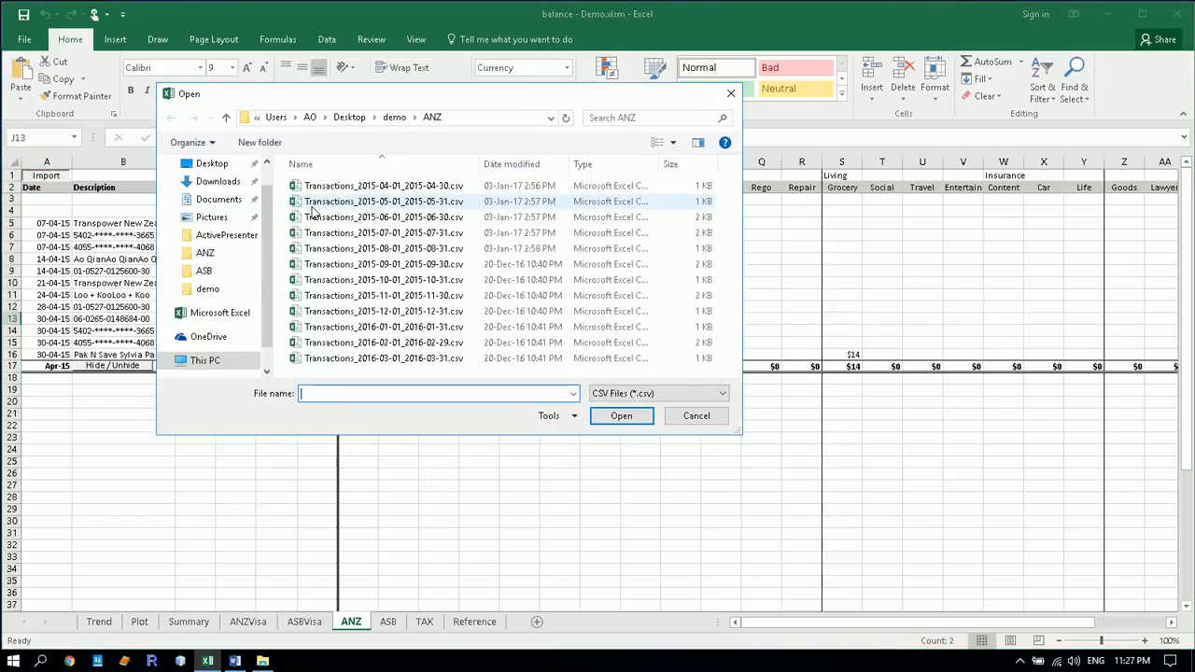
{"action": "double_click", "coordinate": [313, 204]}
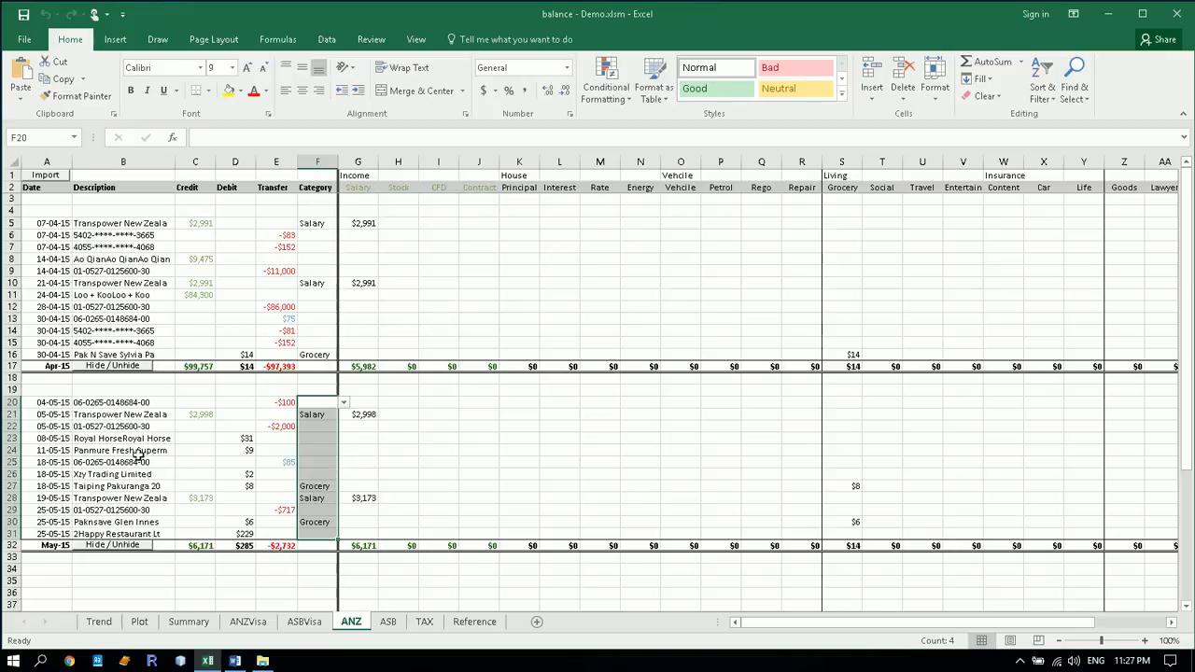
Set the category of the 08-05-15 Royal Horse transaction in row 23 to Entertain.
{"action": "left_click", "coordinate": [316, 433]}
{"action": "left_click", "coordinate": [344, 438]}
{"action": "left_click_drag", "start_coordinate": [343, 467], "coordinate": [343, 496]}
{"action": "left_click", "coordinate": [313, 494]}
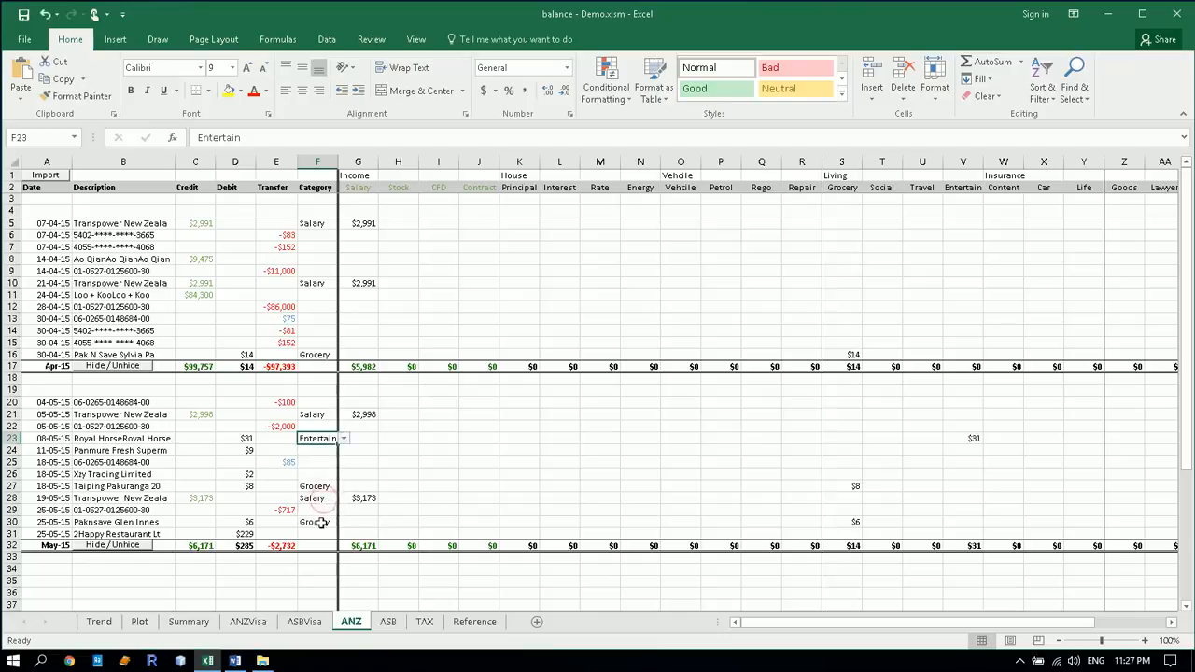
Set the category of the 25-05-15 2Happy Restaurant transaction in row 31 to Social.
{"action": "double_click", "coordinate": [319, 535]}
{"action": "left_click", "coordinate": [343, 535]}
{"action": "left_click_drag", "start_coordinate": [344, 553], "coordinate": [344, 585]}
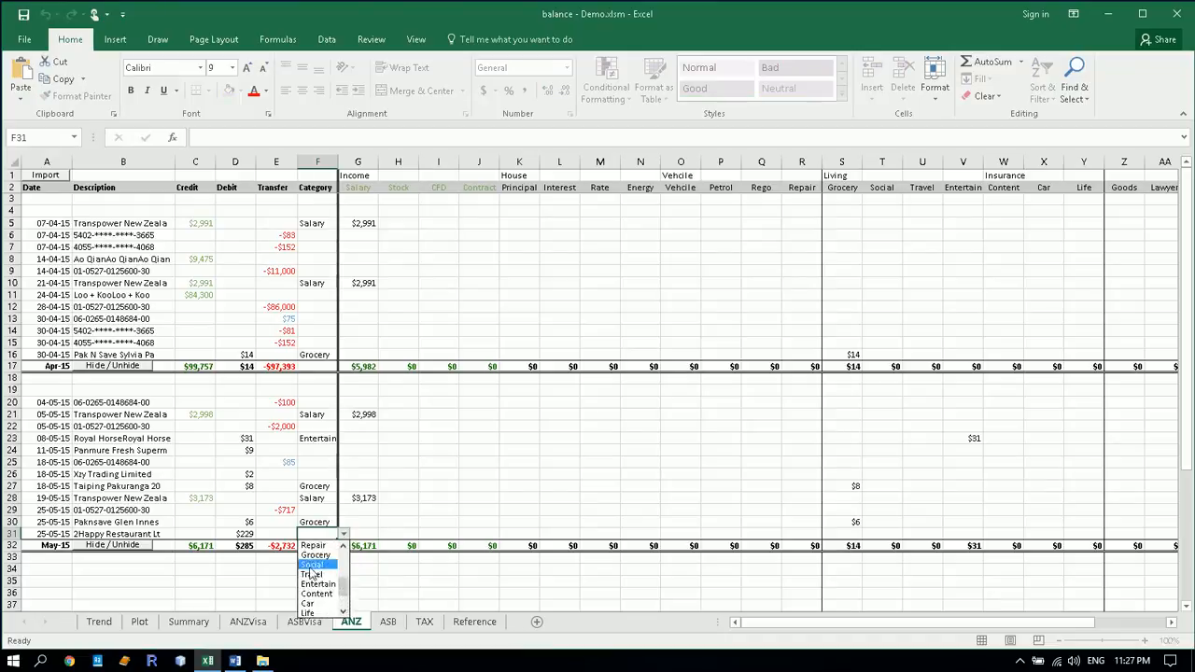
{"action": "left_click", "coordinate": [309, 565]}
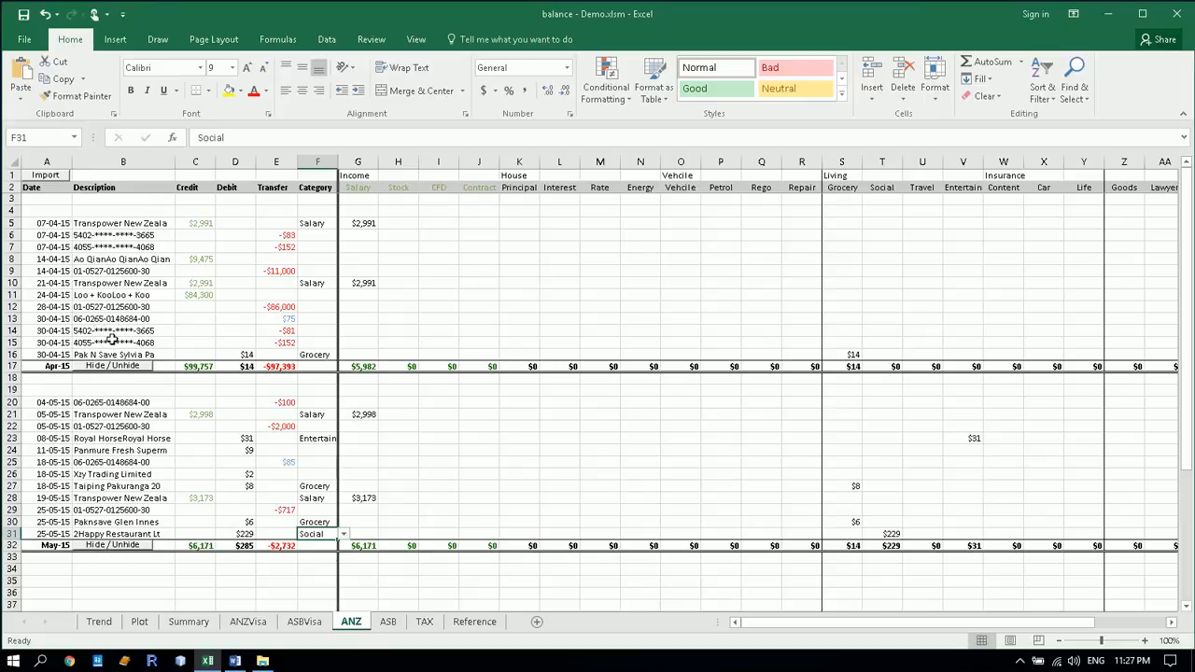
Hide the Apr-15 transaction rows on the ANZ sheet and show them again.
{"action": "left_click", "coordinate": [113, 367]}
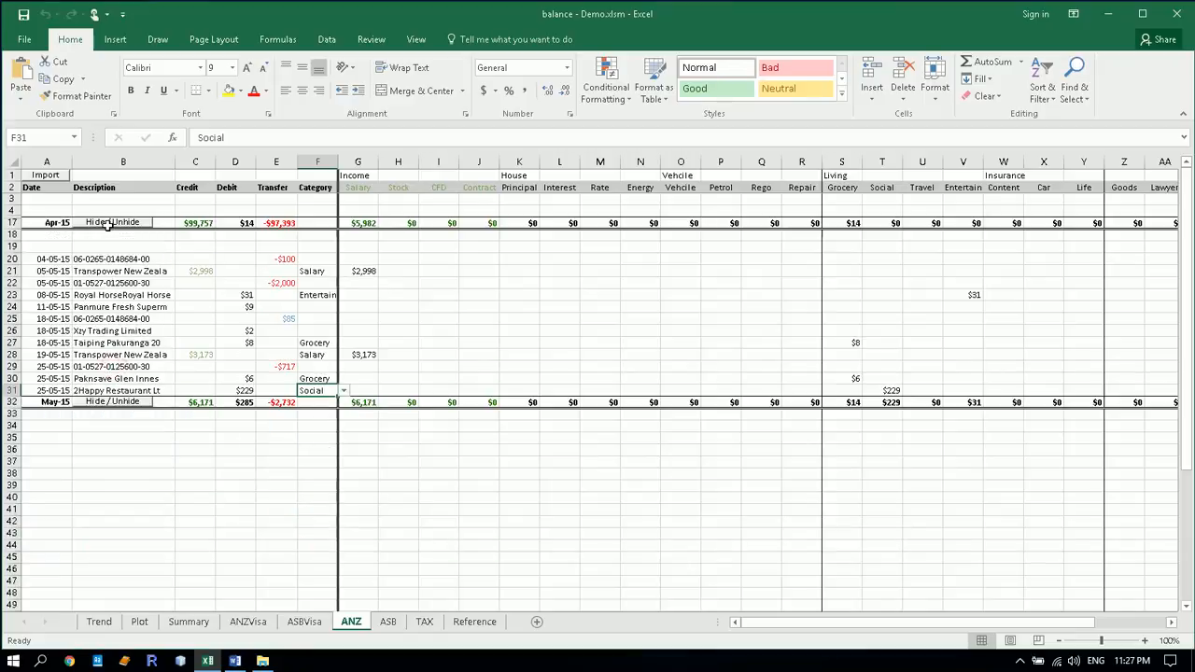
{"action": "left_click", "coordinate": [108, 222]}
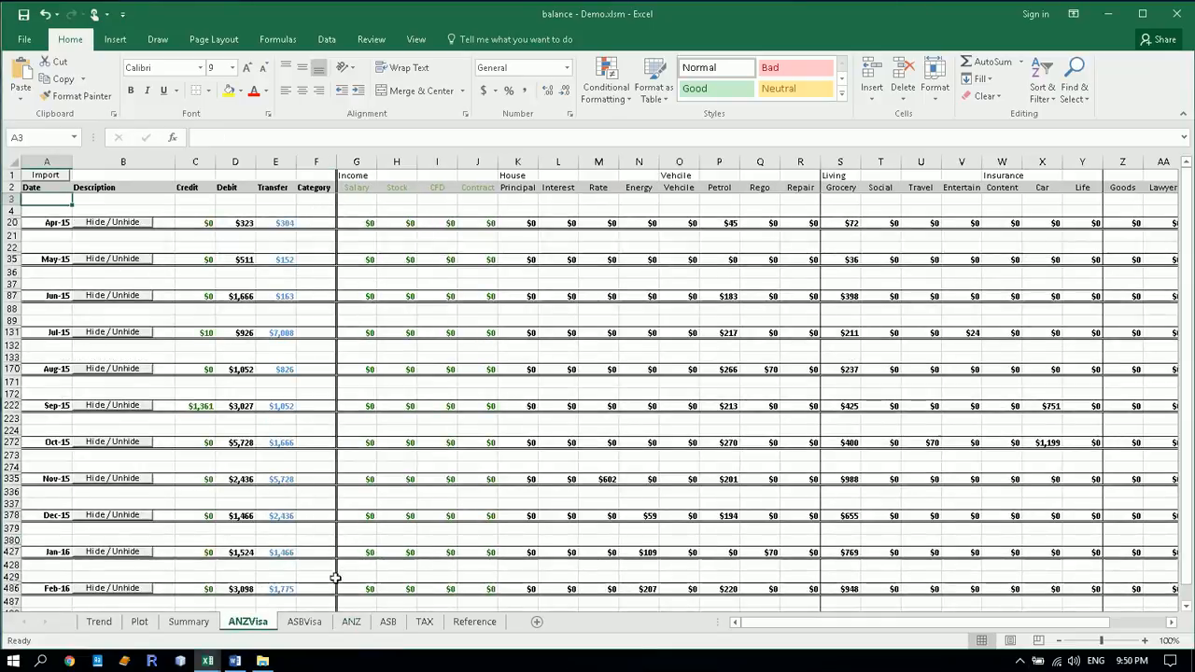
Review the imported monthly statements on the ASBVisa, ANZ and ASB sheets.
{"action": "left_click", "coordinate": [312, 623]}
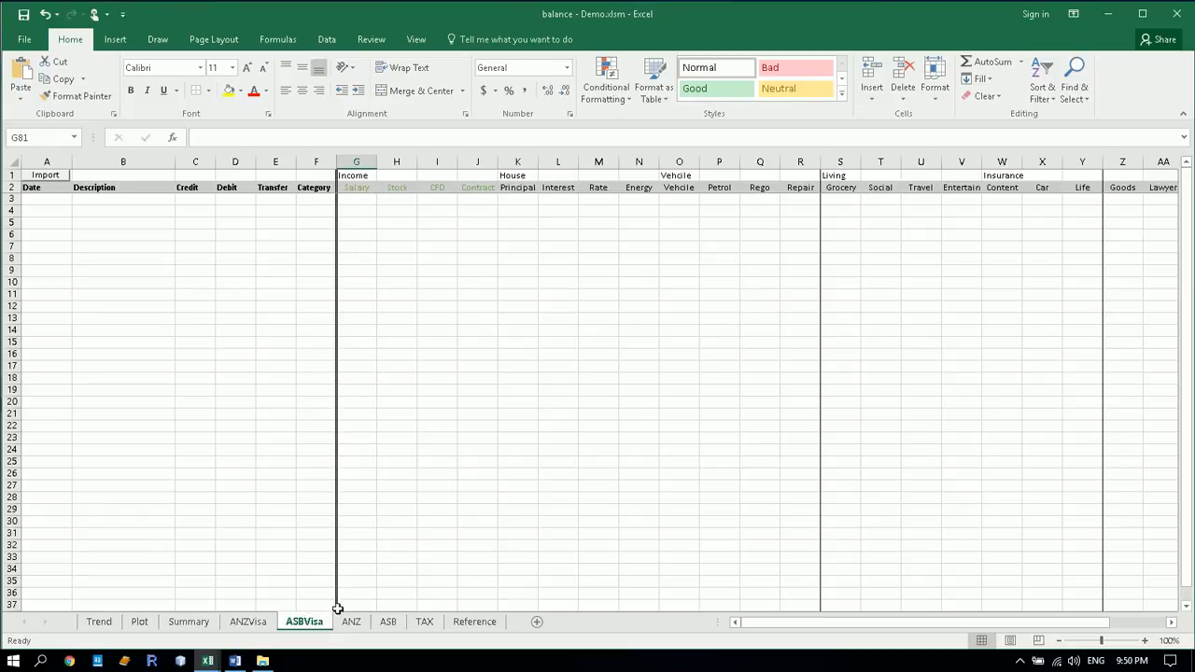
{"action": "left_click", "coordinate": [350, 622]}
{"action": "left_click", "coordinate": [387, 622]}
{"action": "left_click", "coordinate": [385, 624]}
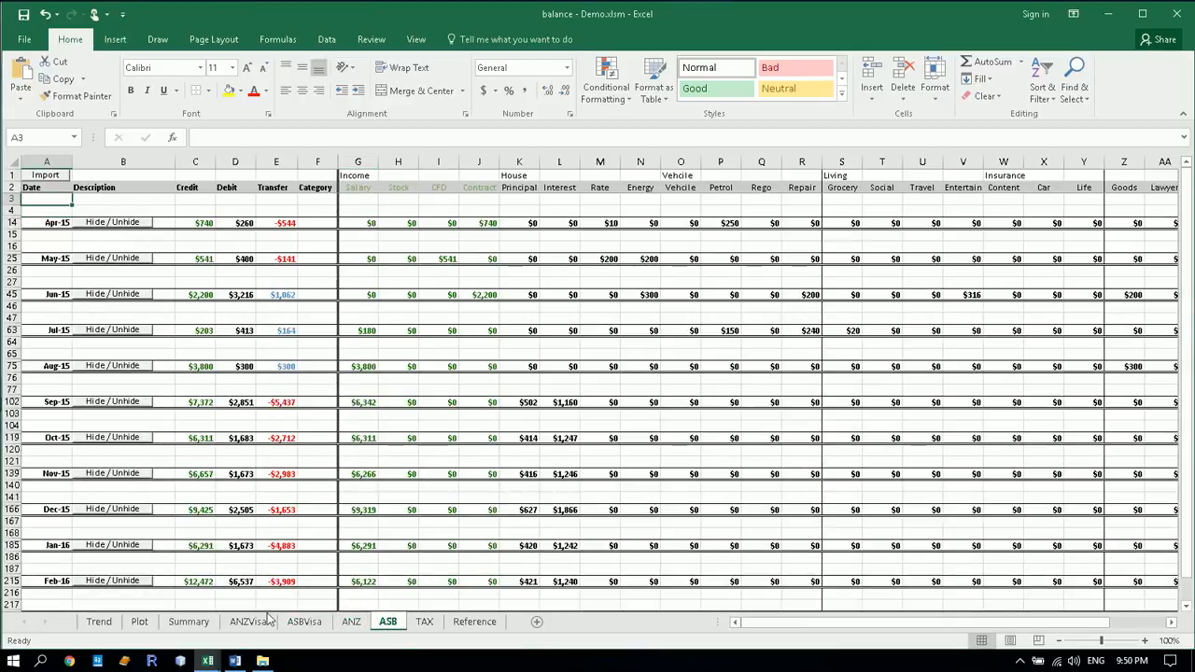
Generate the monthly account summaries on the Summary sheet, starting with Apr-15 and May-15.
{"action": "left_click", "coordinate": [197, 625]}
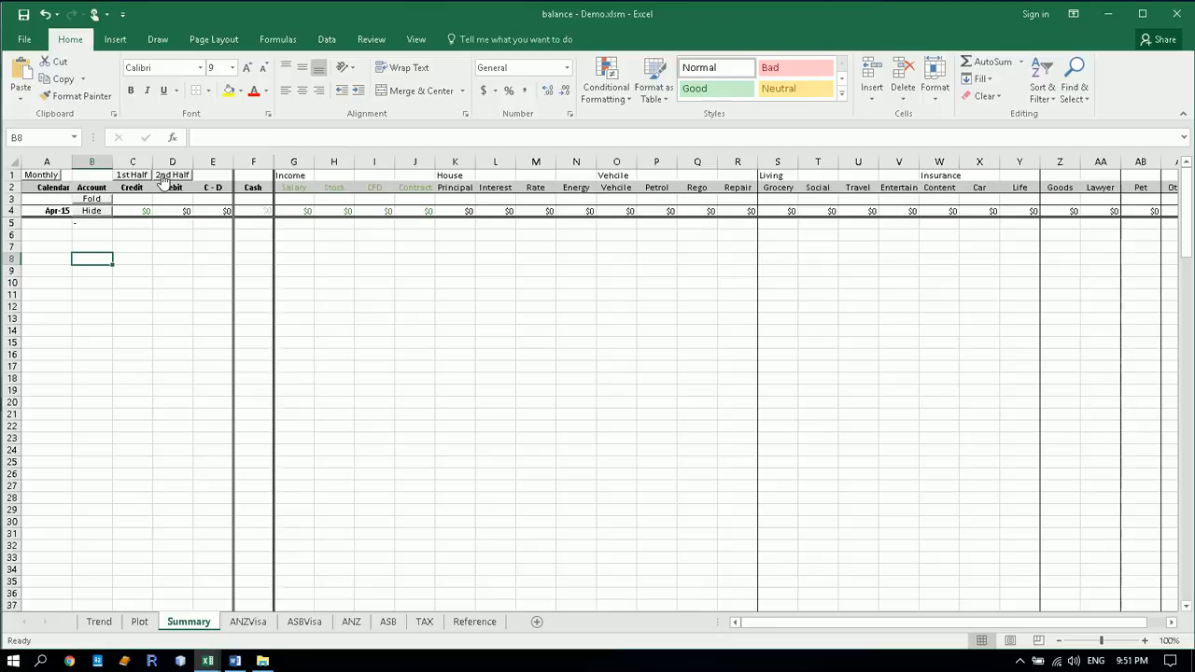
{"action": "left_click", "coordinate": [44, 176]}
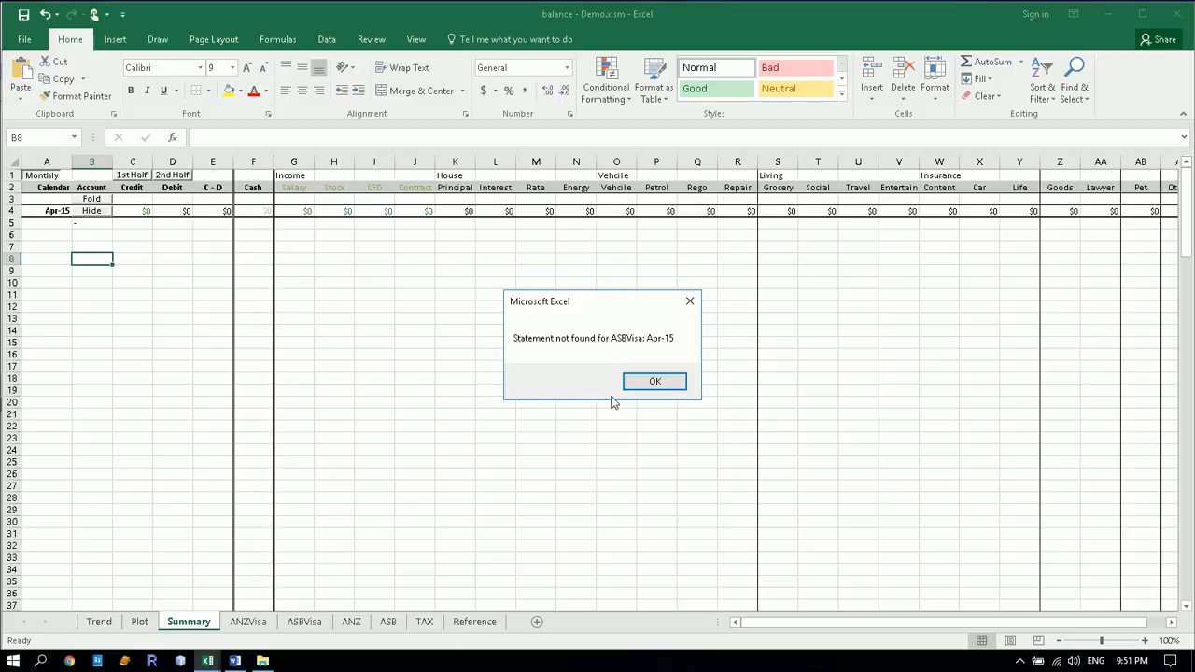
{"action": "left_click", "coordinate": [639, 383]}
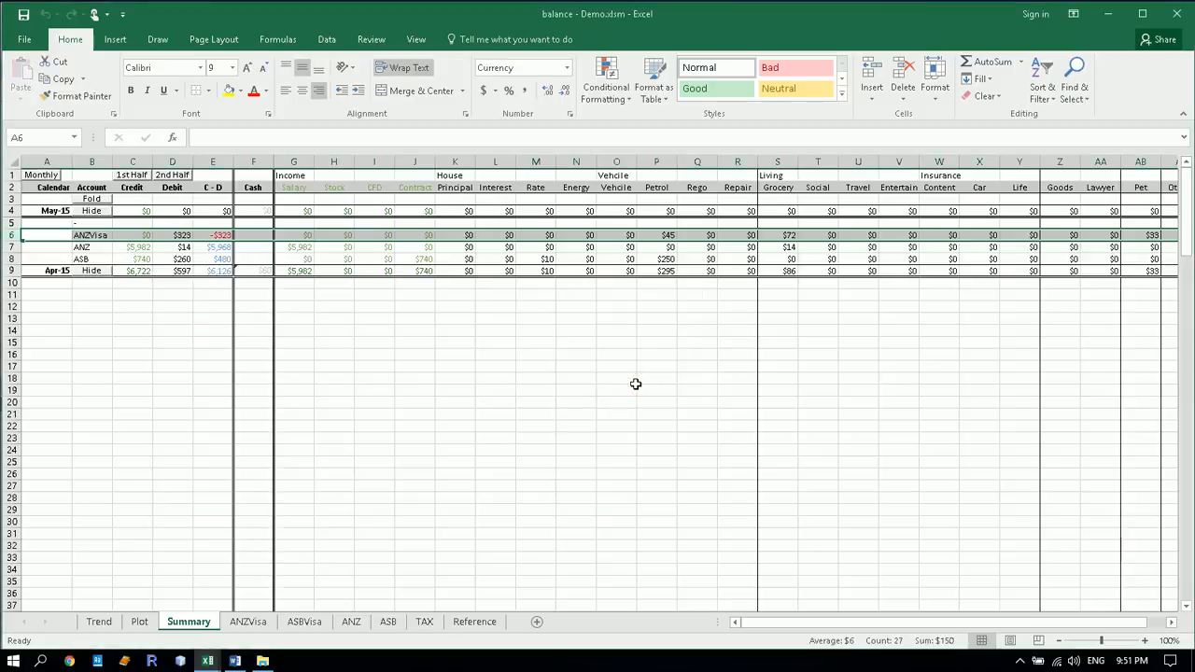
{"action": "left_click", "coordinate": [52, 174]}
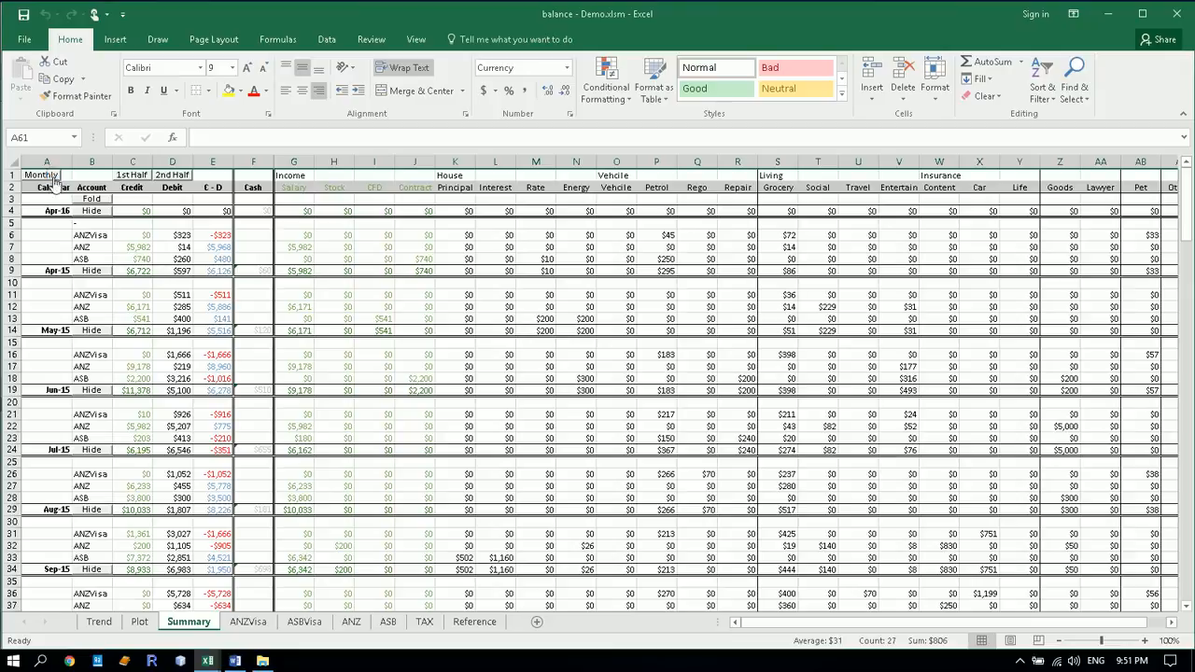
Generate the first-half summary for financial year 15 on the Summary sheet.
{"action": "left_click", "coordinate": [143, 177]}
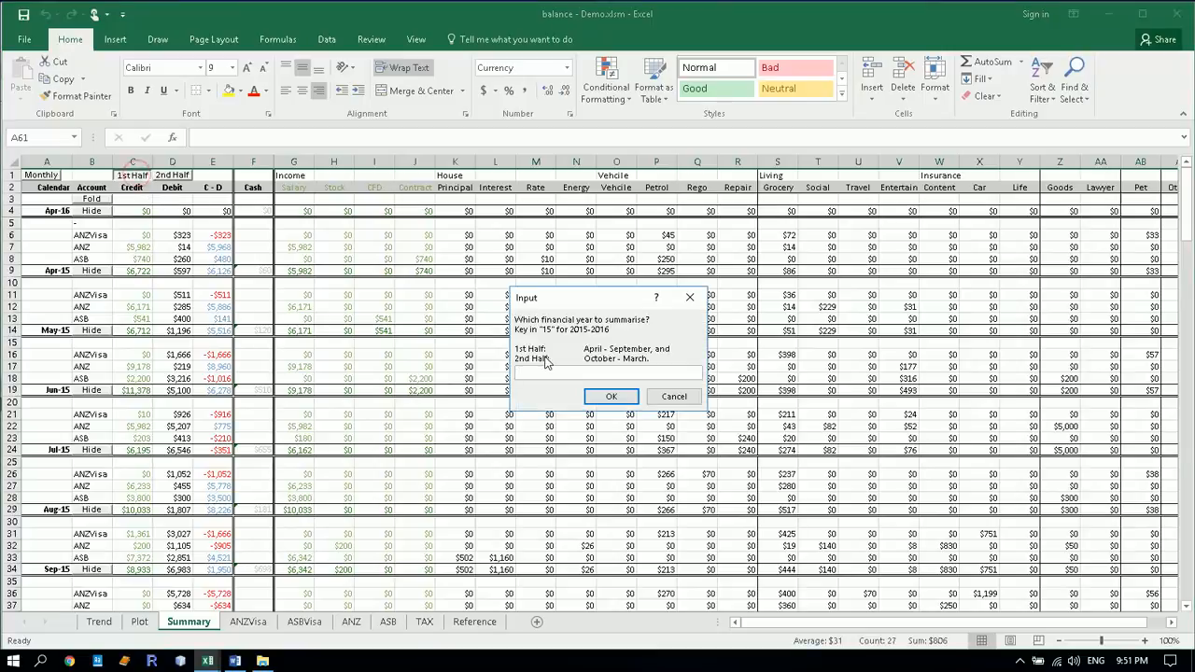
{"action": "type", "text": "15"}
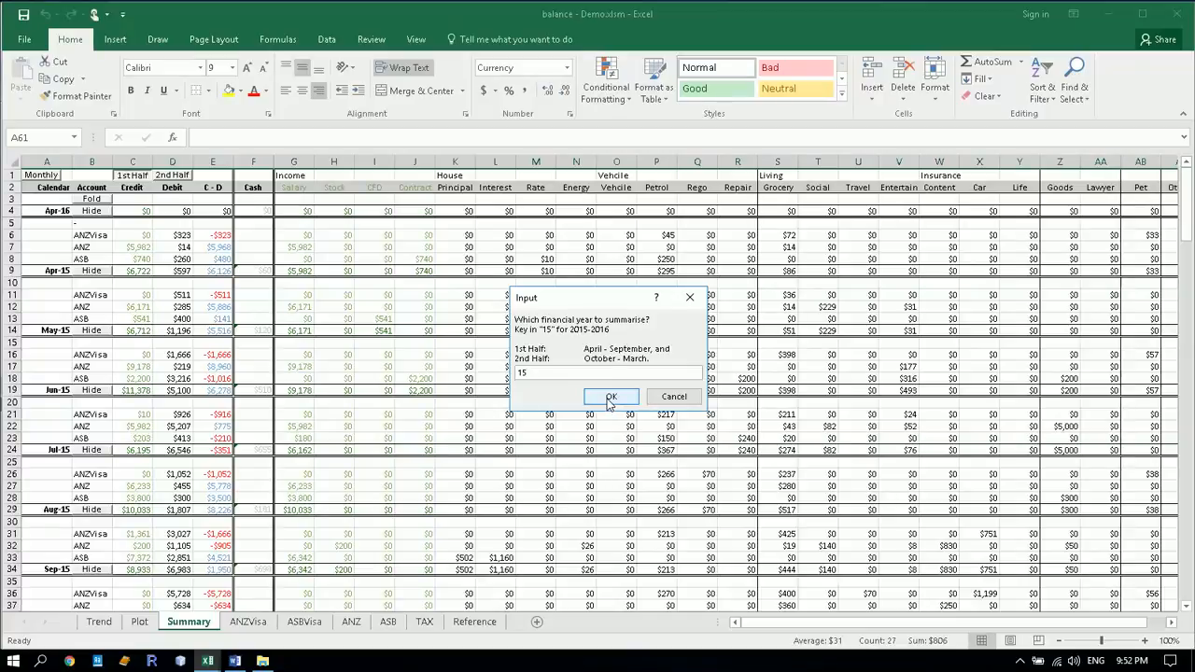
{"action": "left_click", "coordinate": [610, 397]}
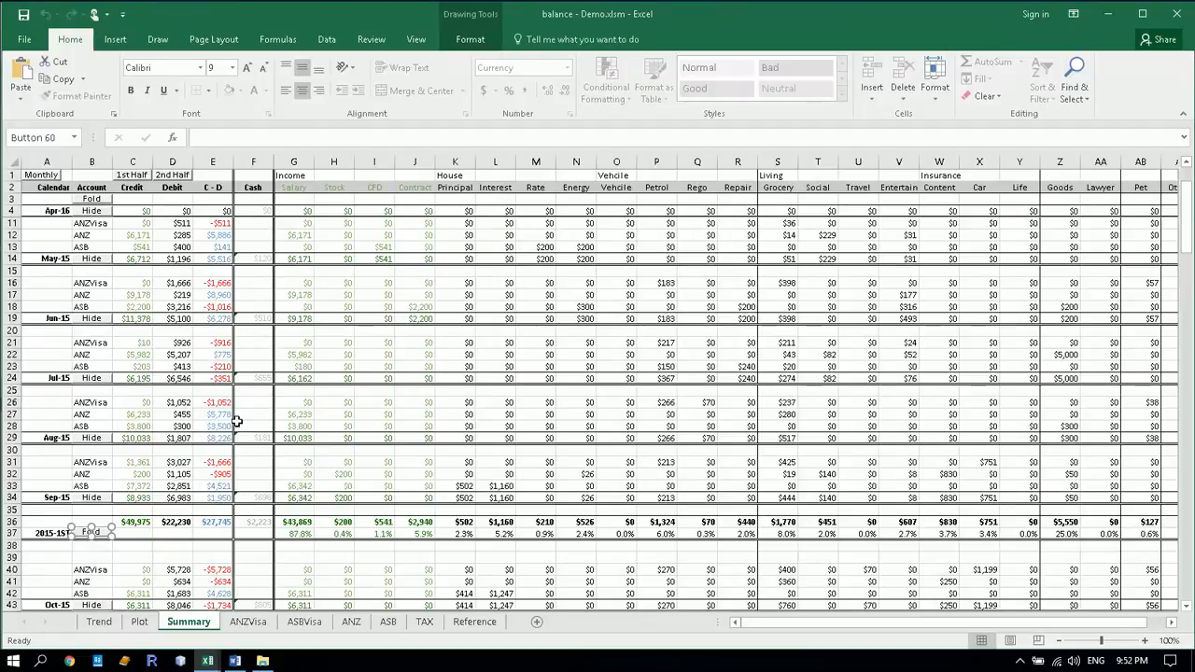
Generate the second-half summary for financial year 15 on the Summary sheet.
{"action": "left_click", "coordinate": [175, 176]}
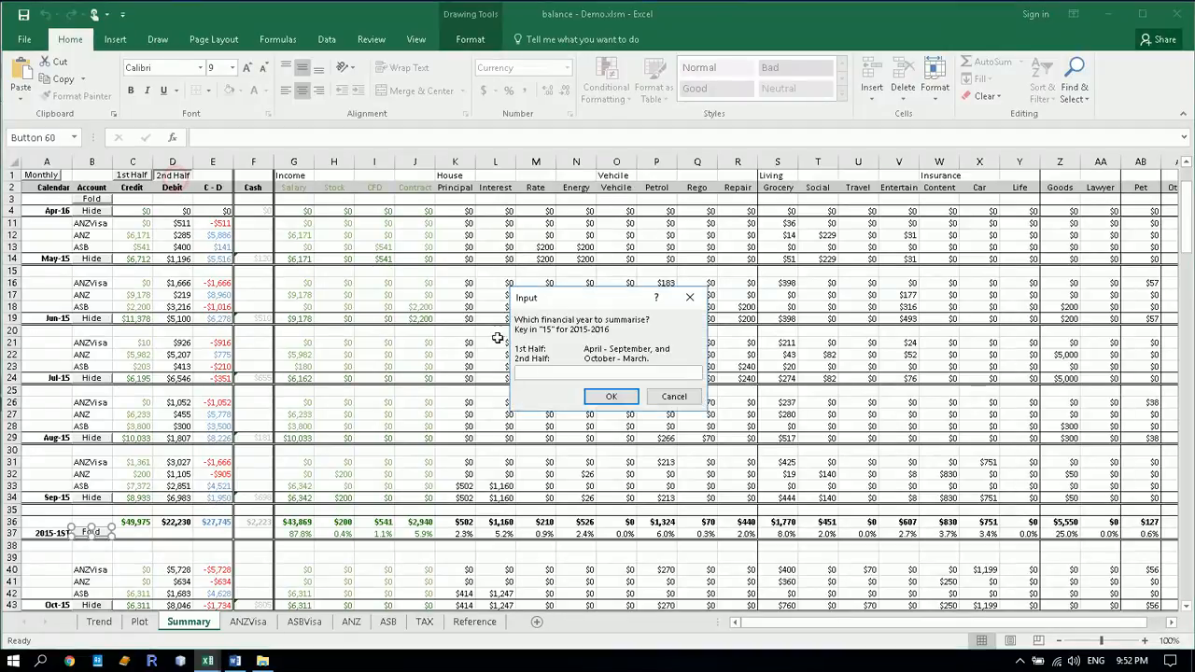
{"action": "type", "text": "15"}
{"action": "left_click", "coordinate": [610, 397]}
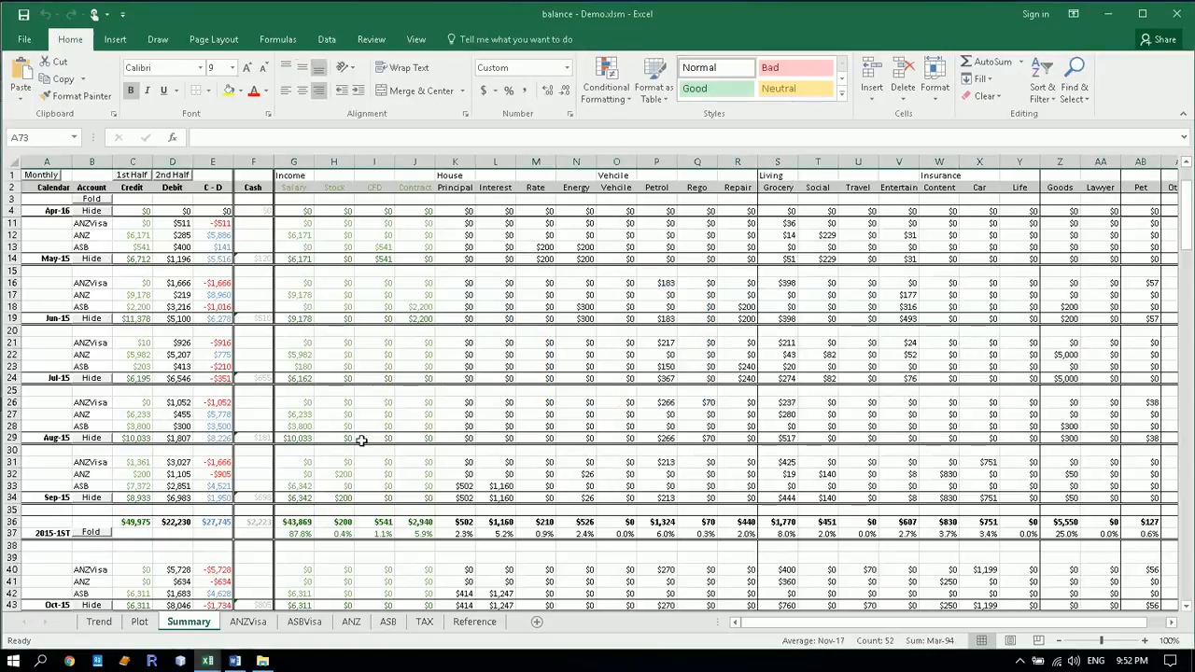
{"action": "scroll", "coordinate": [359, 441], "scroll_direction": "down", "scroll_amount": 8}
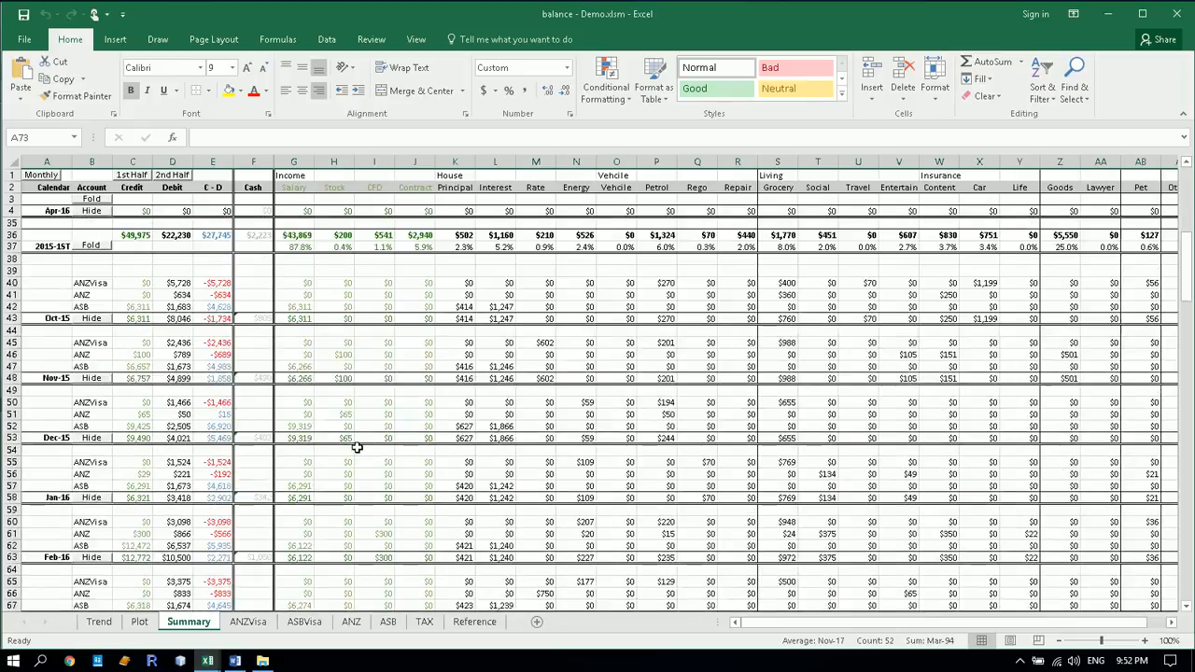
{"action": "scroll", "coordinate": [356, 449], "scroll_direction": "down", "scroll_amount": 7}
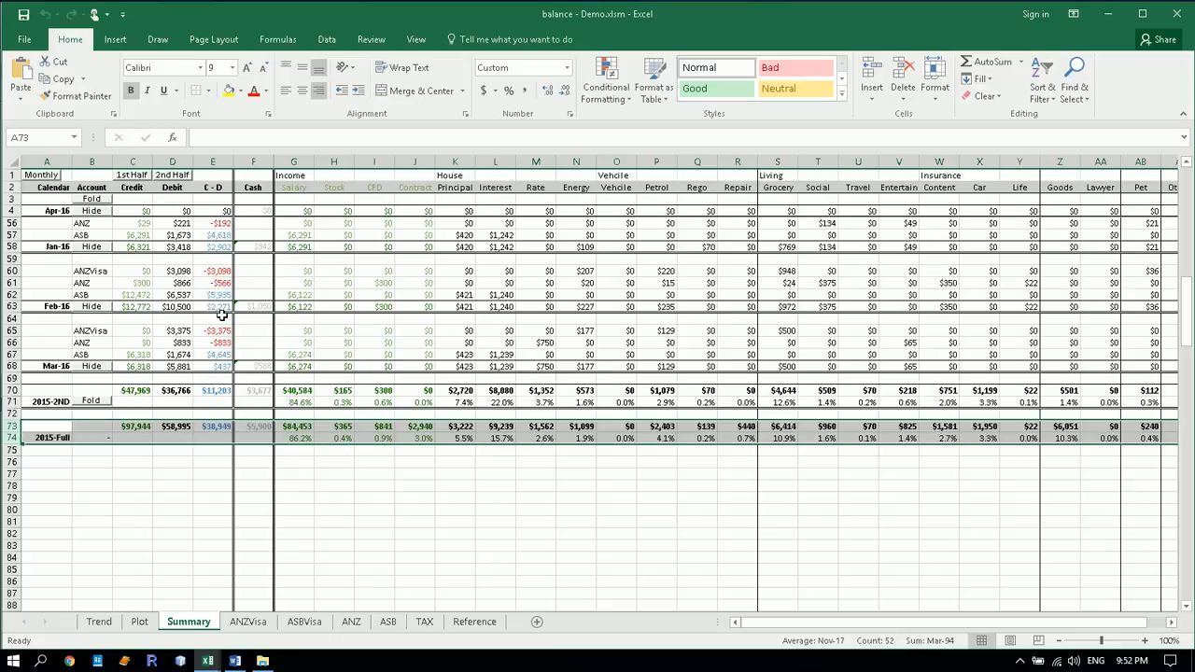
Fold the monthly rows of the 2015 half-year summaries and unfold them again.
{"action": "left_click", "coordinate": [105, 403]}
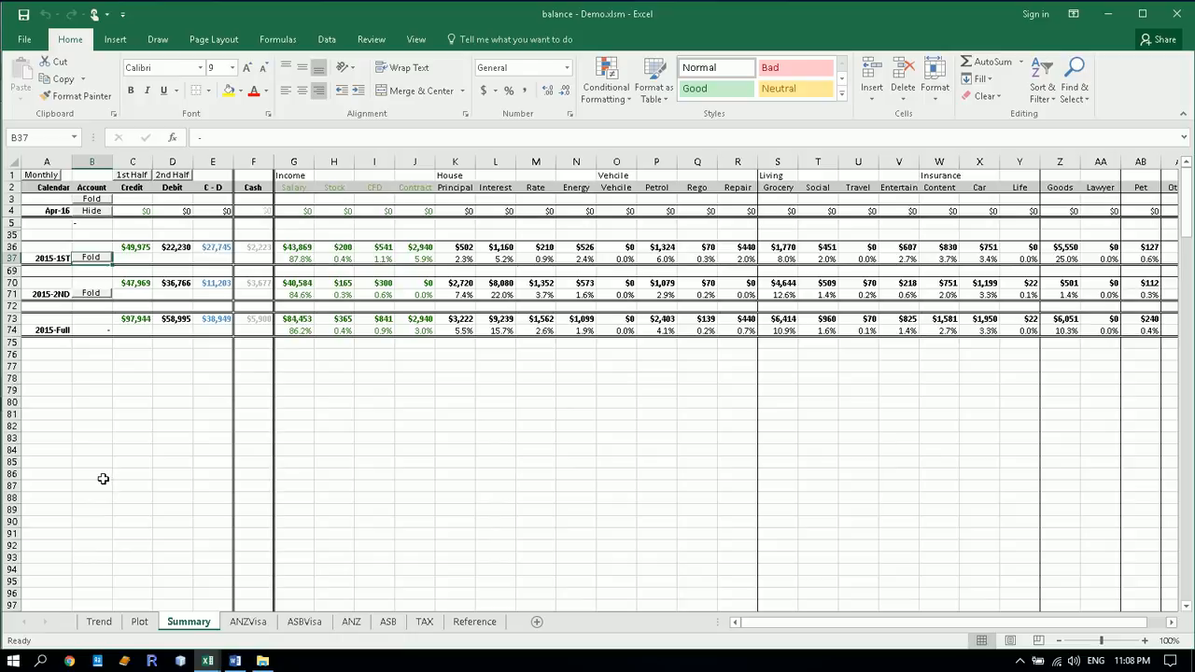
{"action": "left_click", "coordinate": [90, 295]}
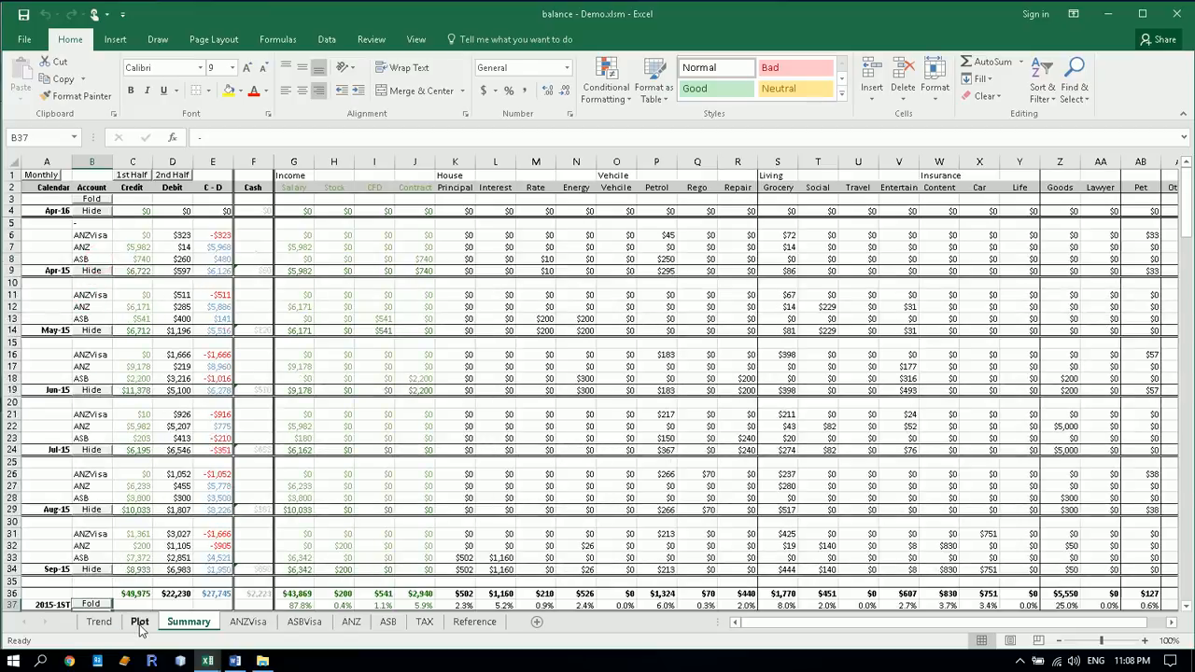
Plot the monthly income and spending charts for Apr-15, May-15 and Jun-15 on the Plot sheet.
{"action": "left_click", "coordinate": [139, 623]}
{"action": "left_click", "coordinate": [101, 624]}
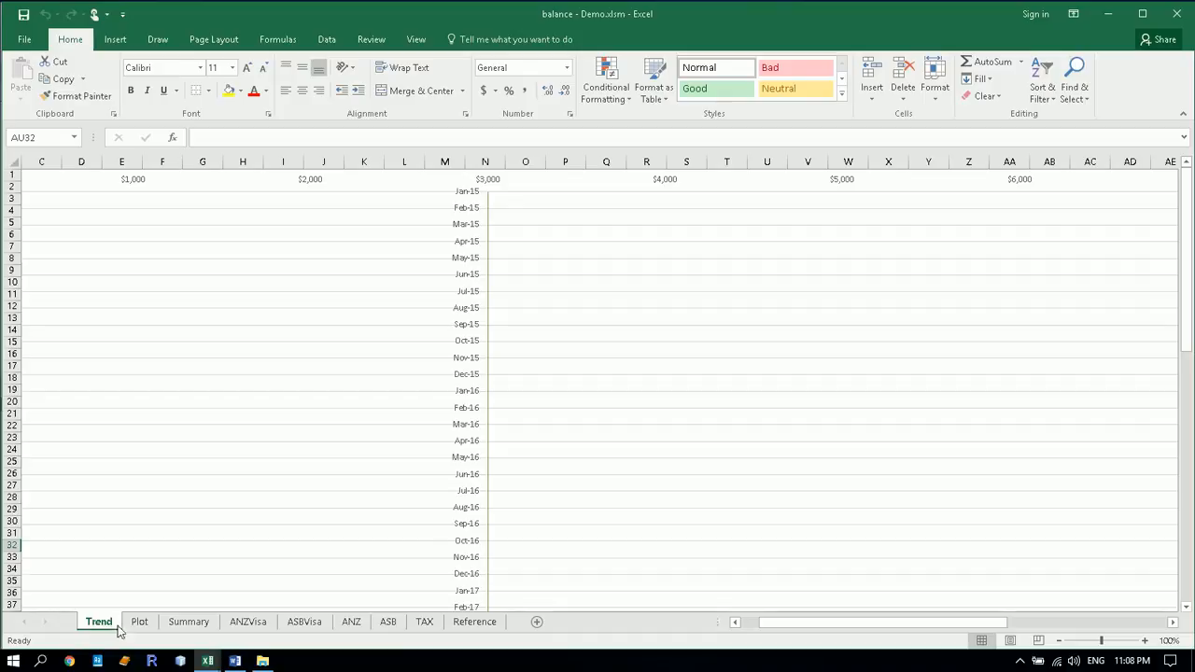
{"action": "left_click", "coordinate": [139, 622]}
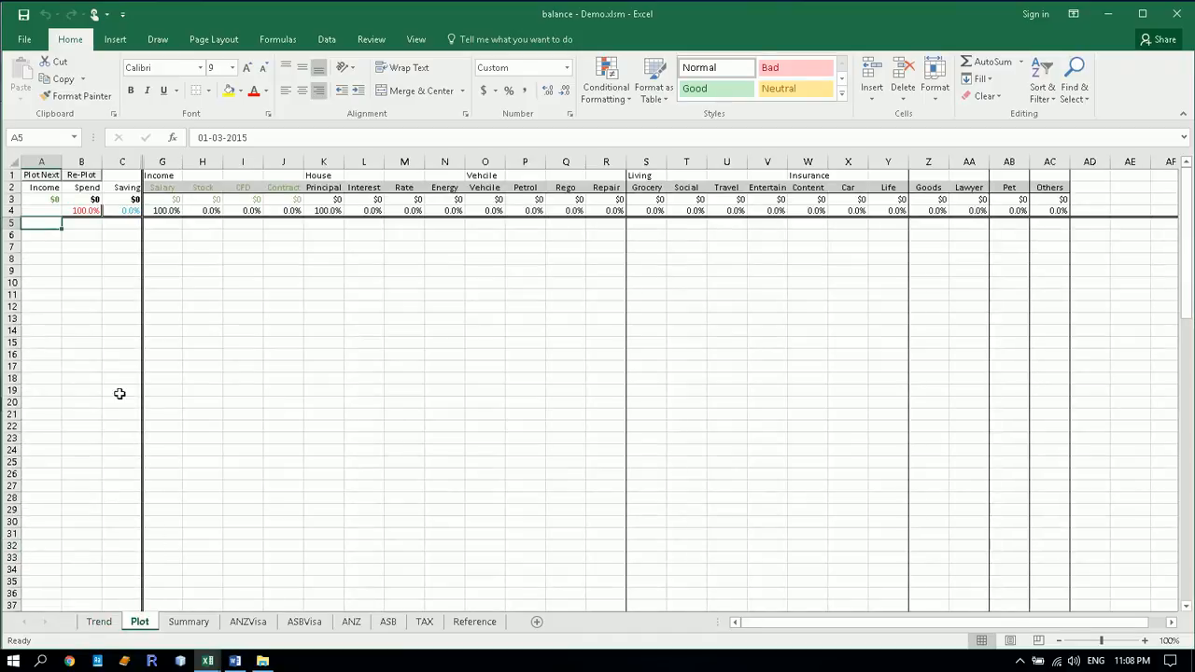
{"action": "left_click", "coordinate": [40, 176]}
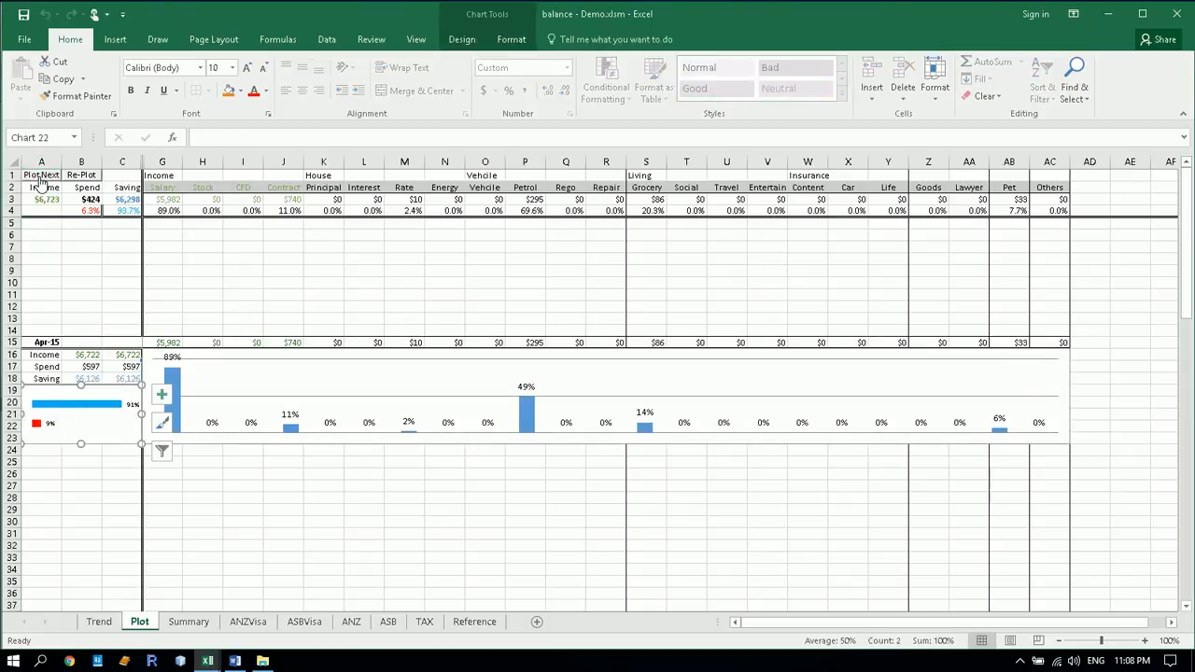
{"action": "left_click", "coordinate": [41, 179]}
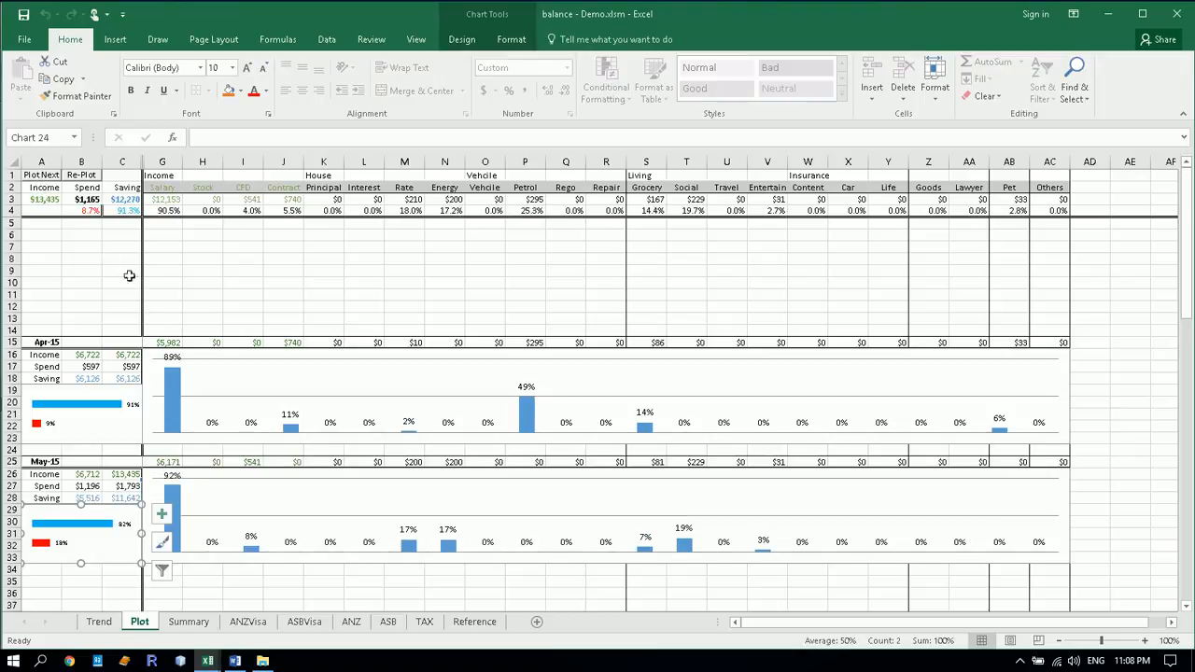
{"action": "left_click", "coordinate": [44, 179]}
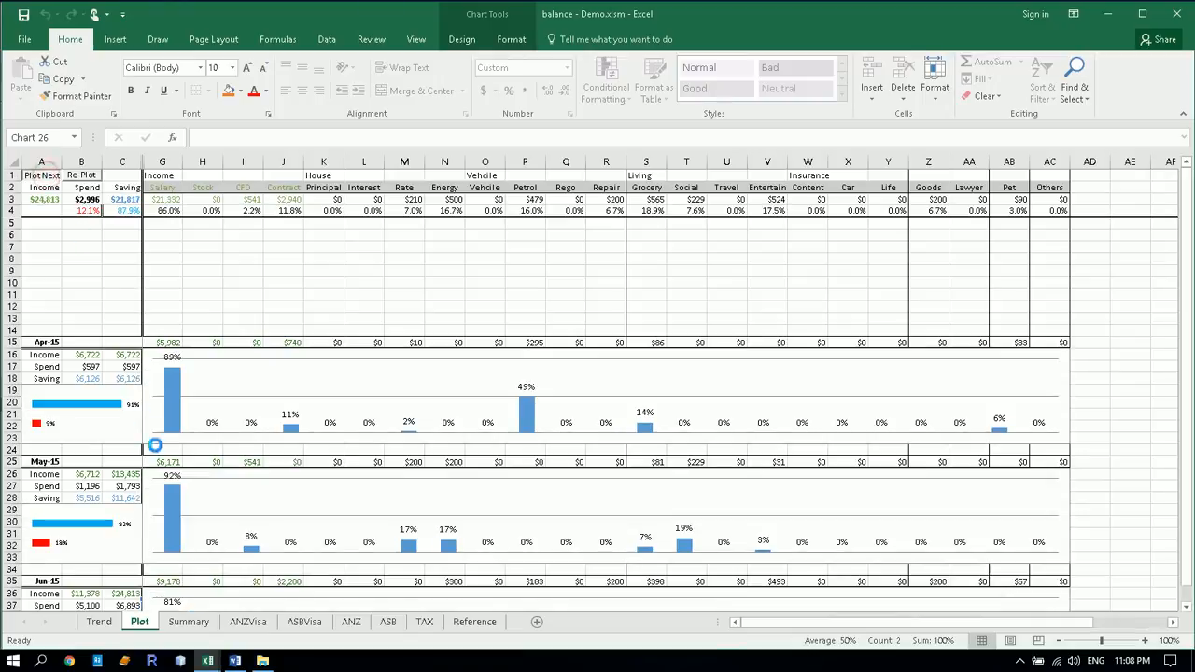
Plot the monthly charts for Aug-15 through Nov-15 on the Plot sheet and review the plotted months.
{"action": "mouse_move", "coordinate": [176, 536]}
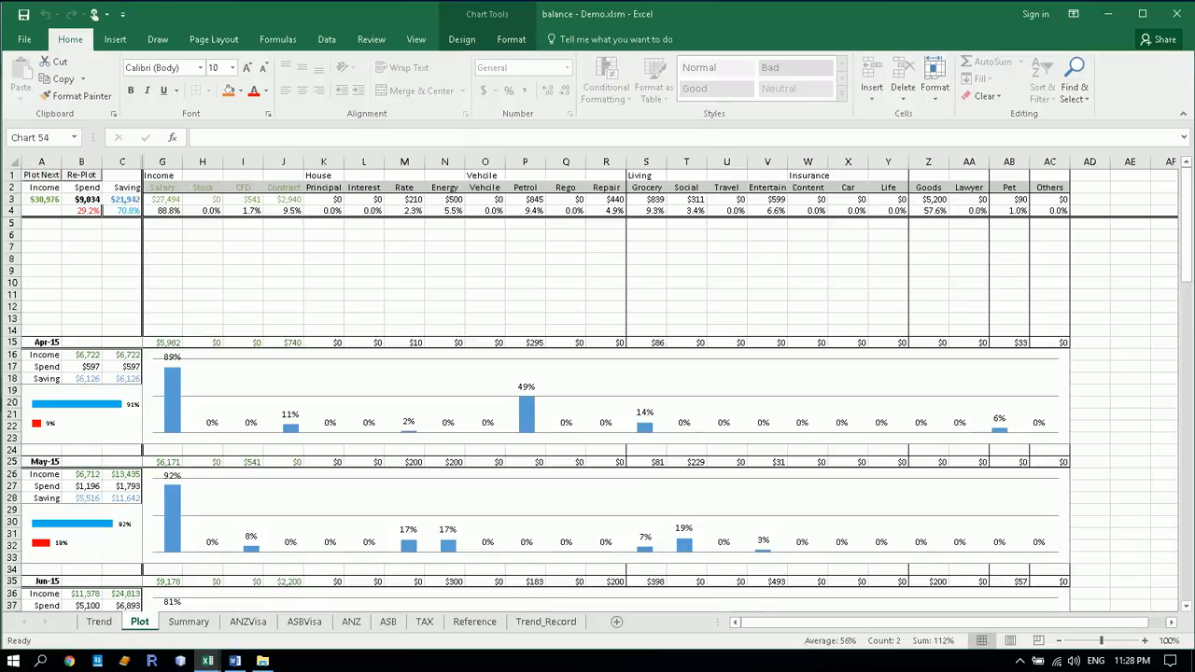
{"action": "left_click", "coordinate": [43, 177]}
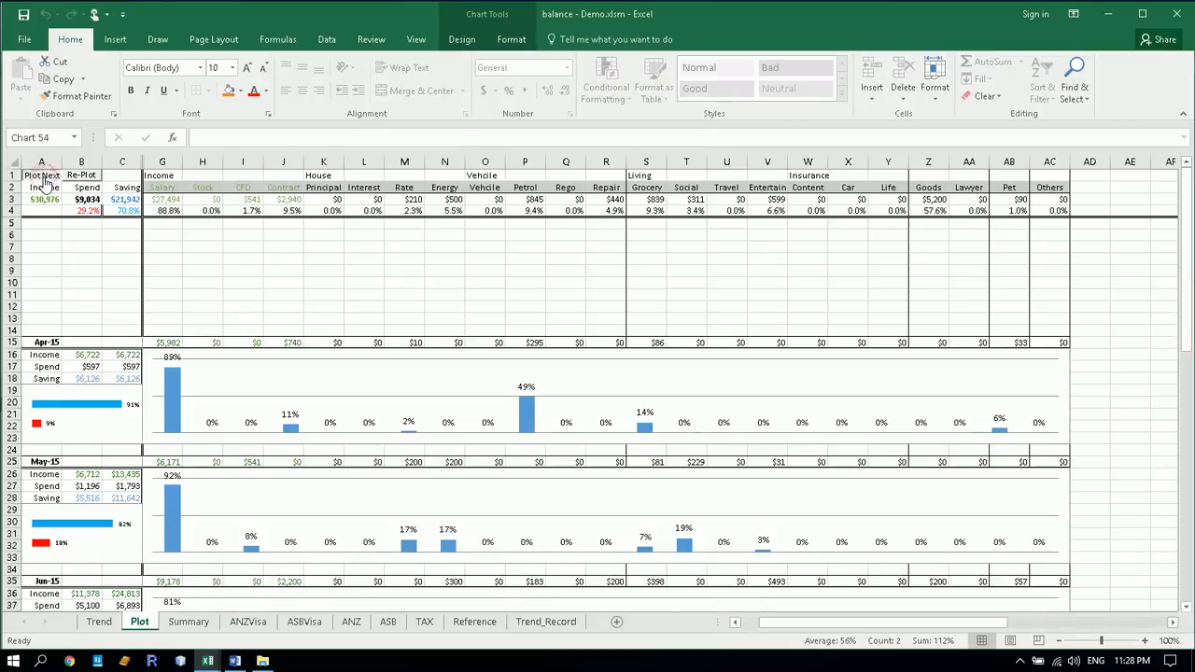
{"action": "left_click", "coordinate": [43, 178]}
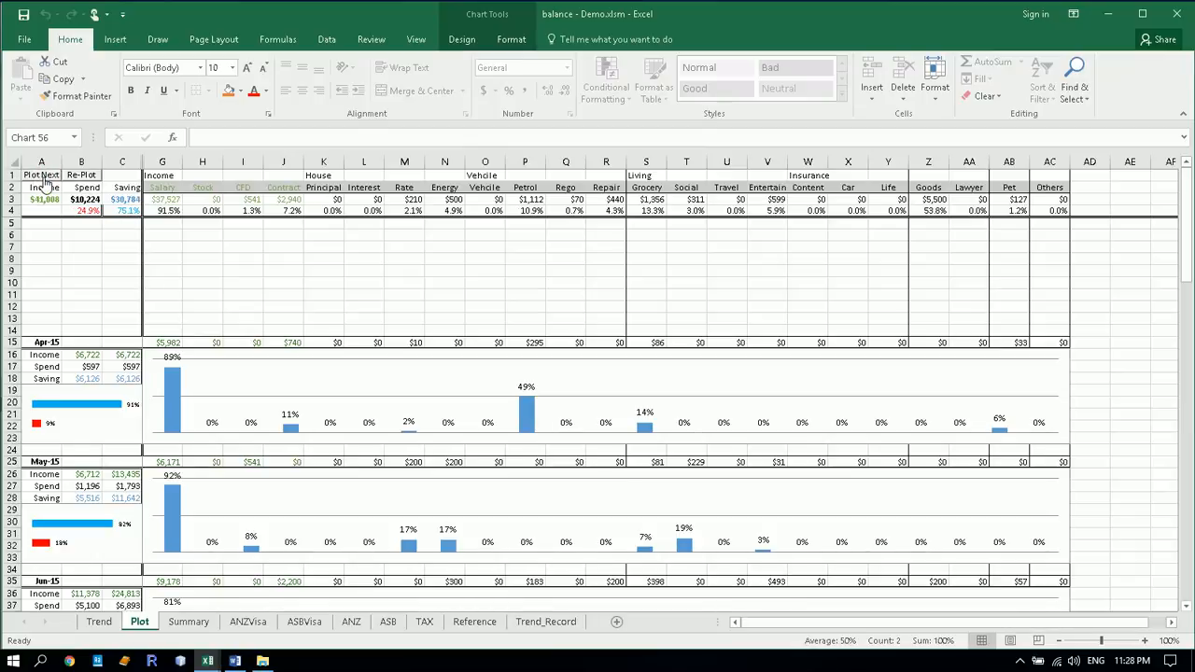
{"action": "left_click", "coordinate": [43, 178]}
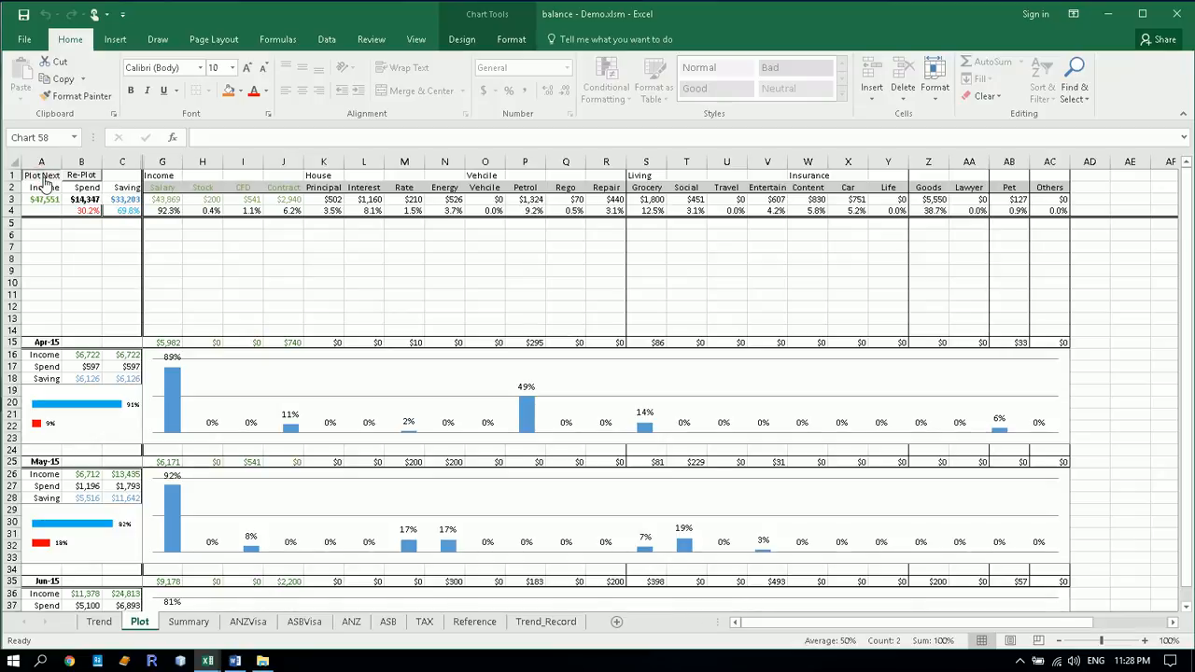
{"action": "left_click", "coordinate": [43, 177]}
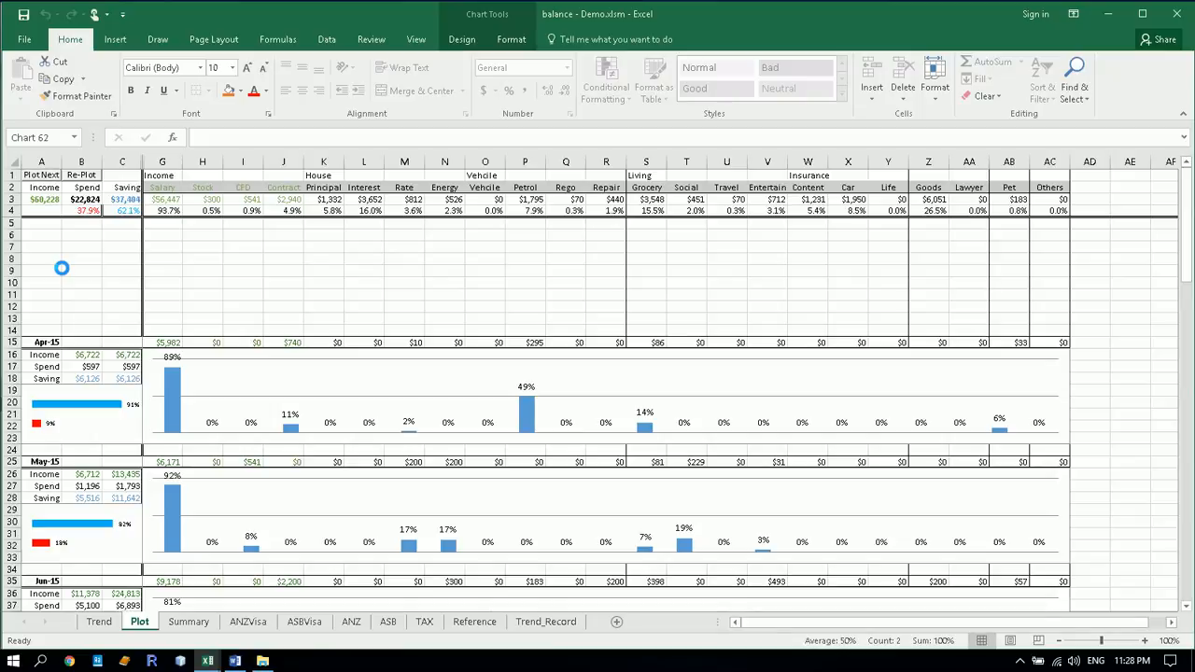
{"action": "scroll", "coordinate": [61, 268], "scroll_direction": "down", "scroll_amount": 3}
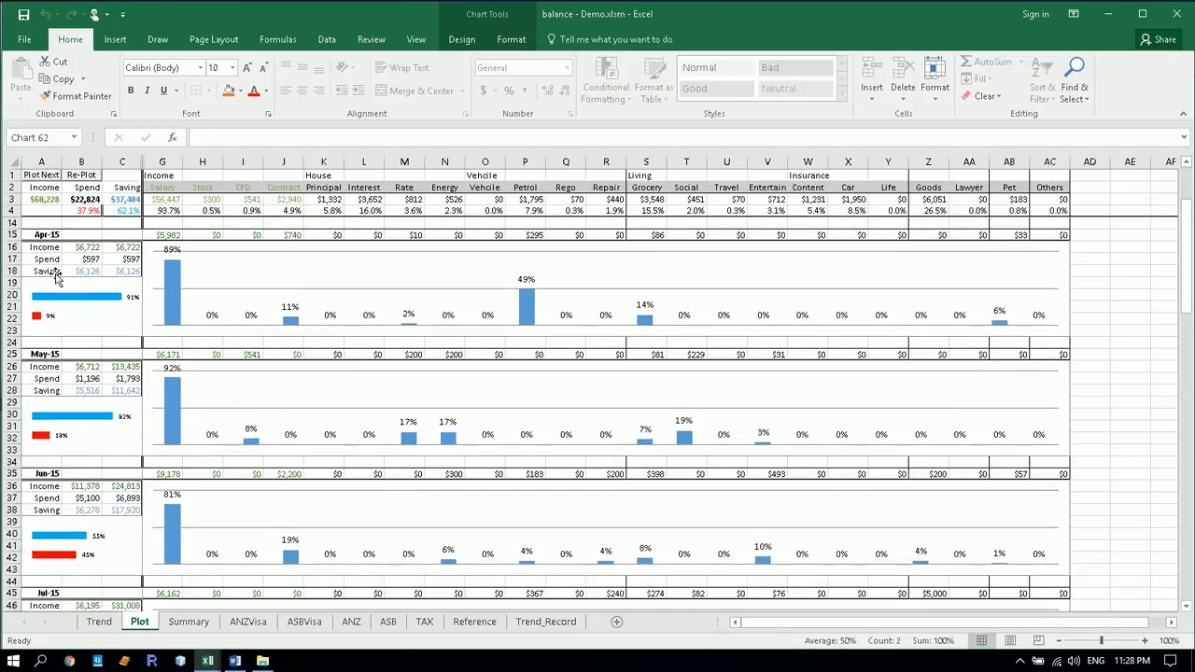
{"action": "scroll", "coordinate": [60, 272], "scroll_direction": "down", "scroll_amount": 9}
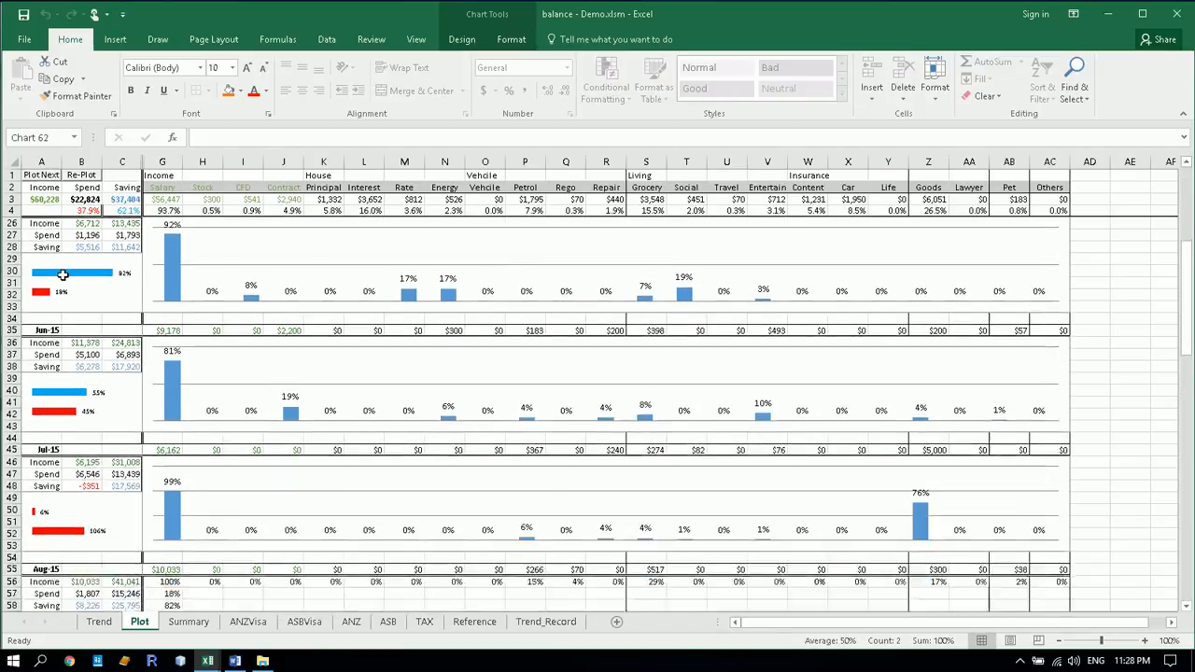
{"action": "scroll", "coordinate": [64, 278], "scroll_direction": "down", "scroll_amount": 6}
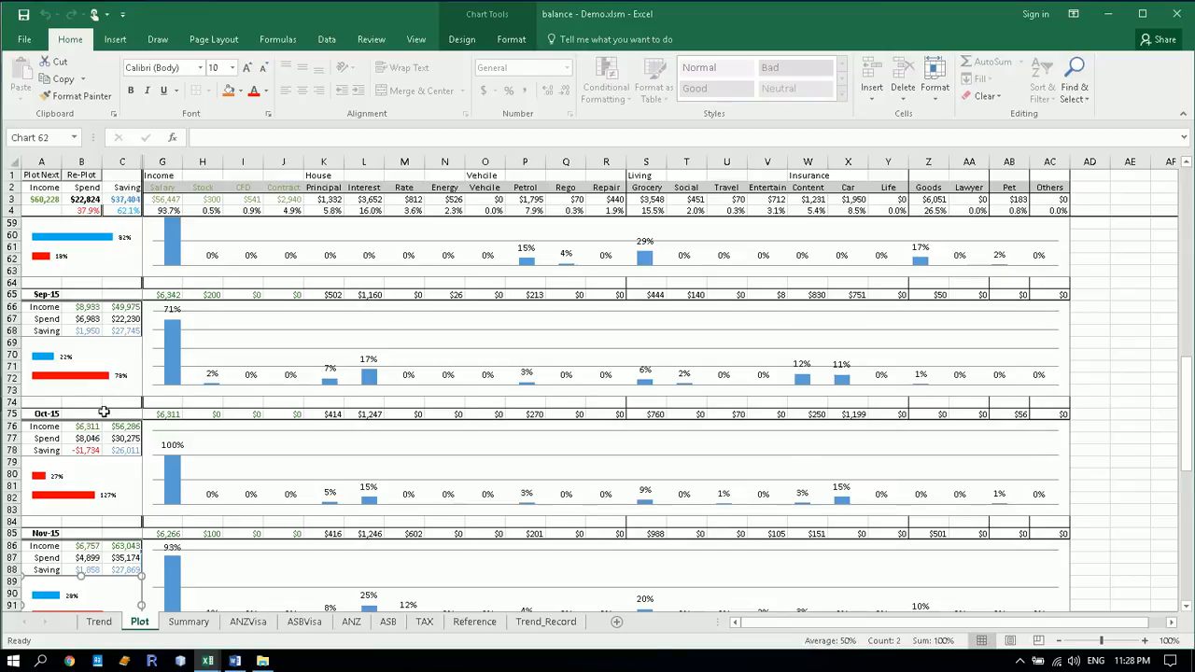
{"action": "scroll", "coordinate": [104, 411], "scroll_direction": "down", "scroll_amount": 1}
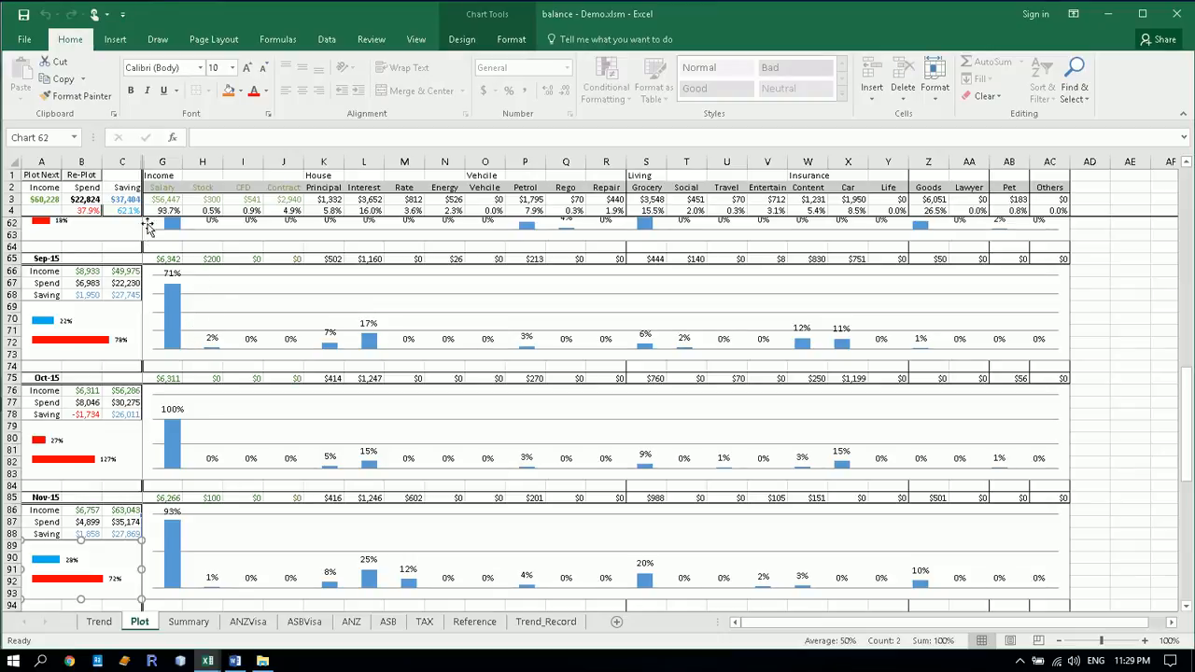
Re-plot the Aug-15 charts on the Plot sheet.
{"action": "left_click", "coordinate": [82, 176]}
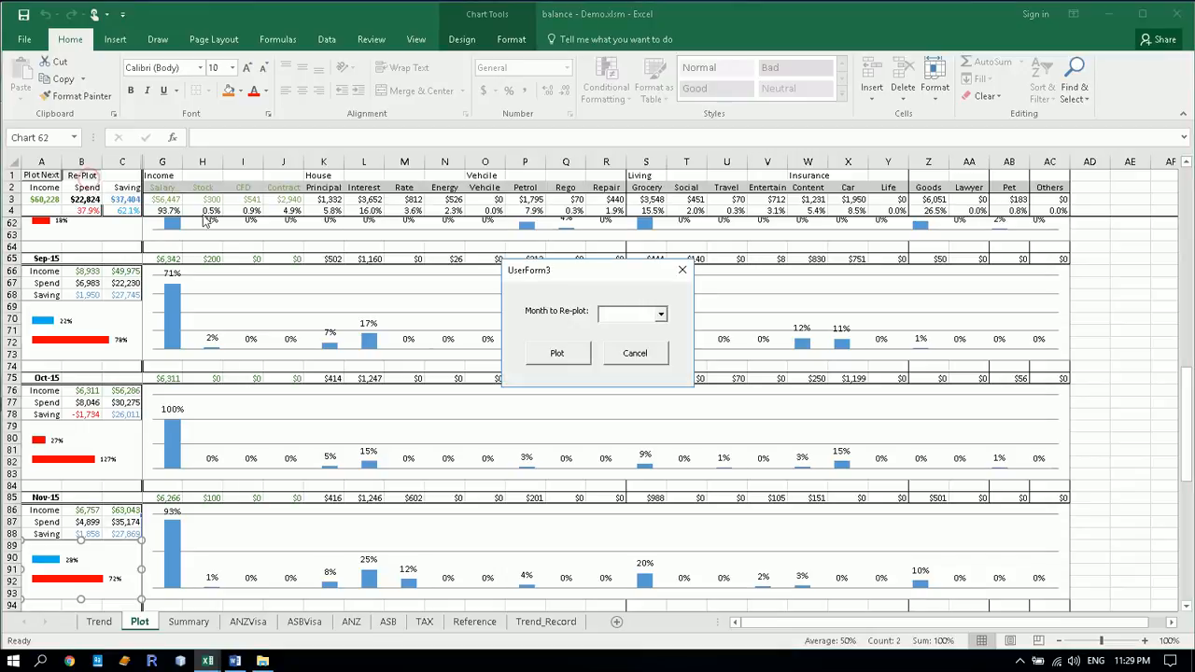
{"action": "left_click", "coordinate": [661, 316]}
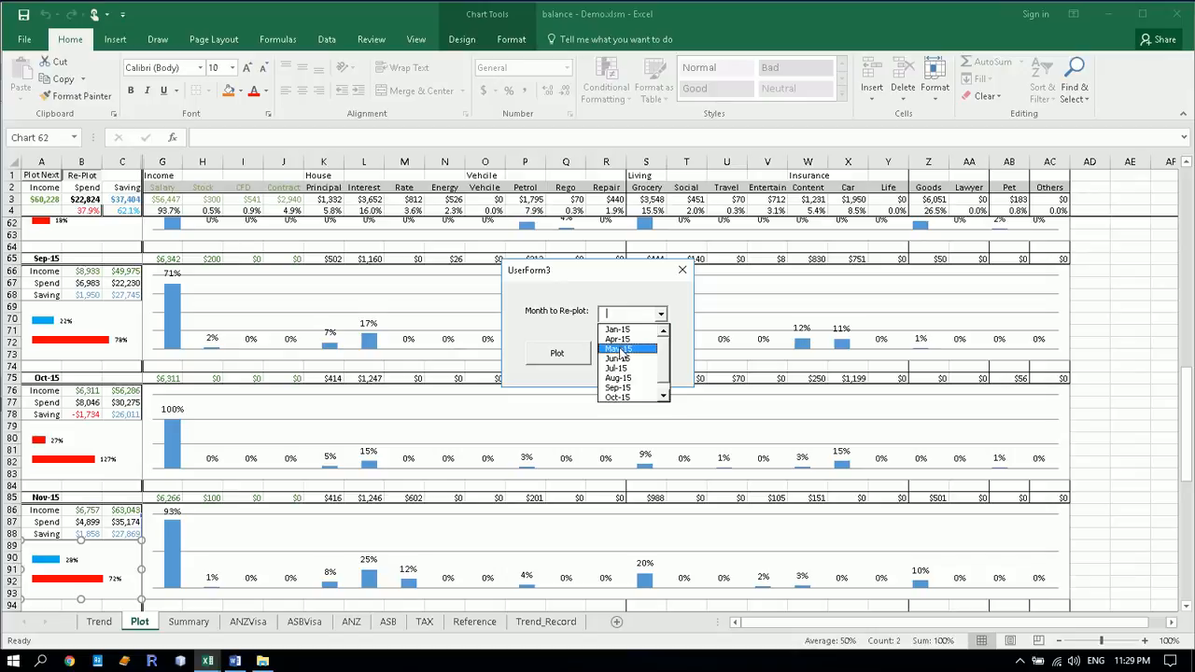
{"action": "left_click", "coordinate": [618, 378]}
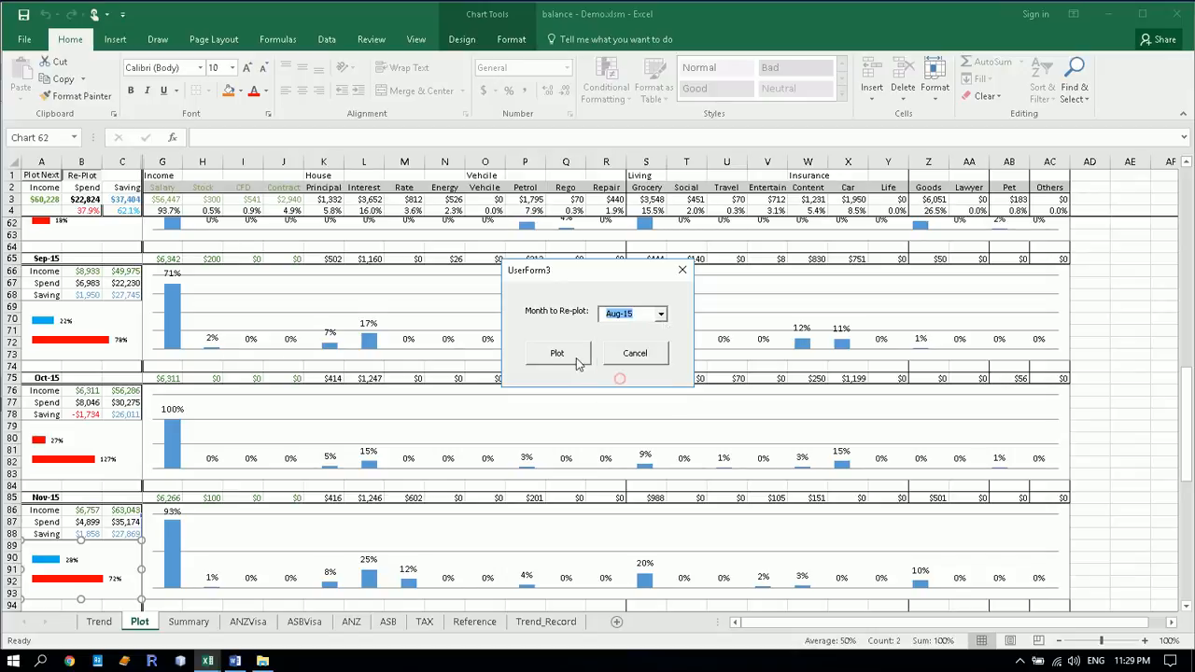
{"action": "left_click", "coordinate": [576, 360]}
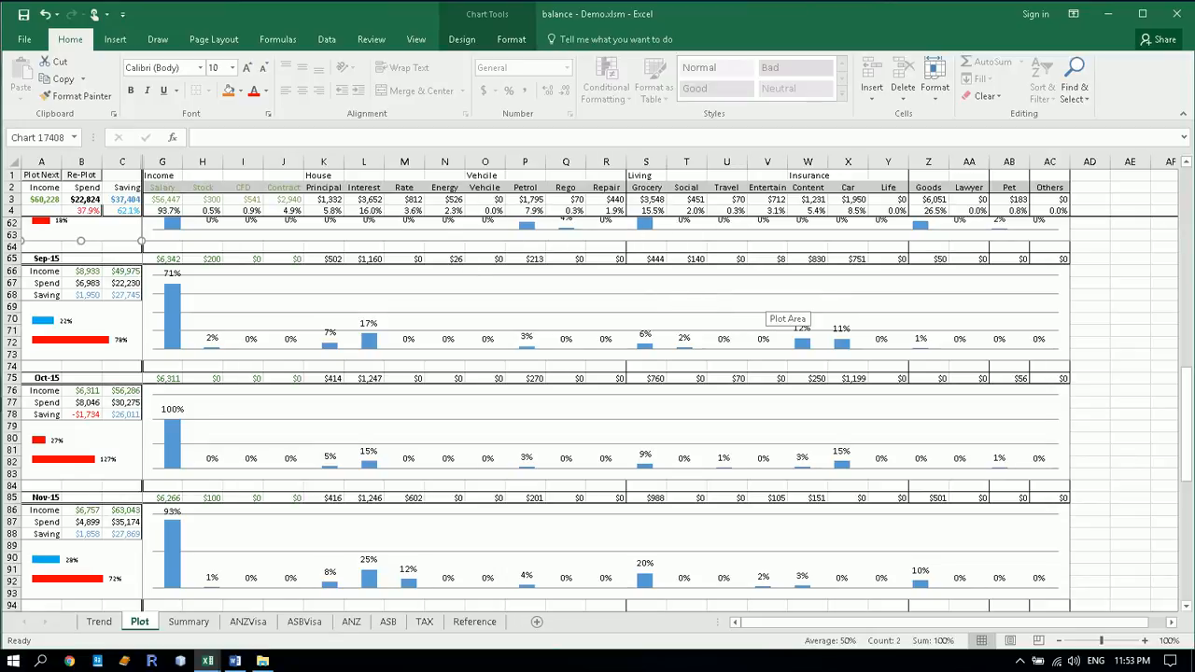
Inspect the category lines on the Trend sheet's chart, including the Pet series, across the full dollar range.
{"action": "left_click", "coordinate": [100, 624]}
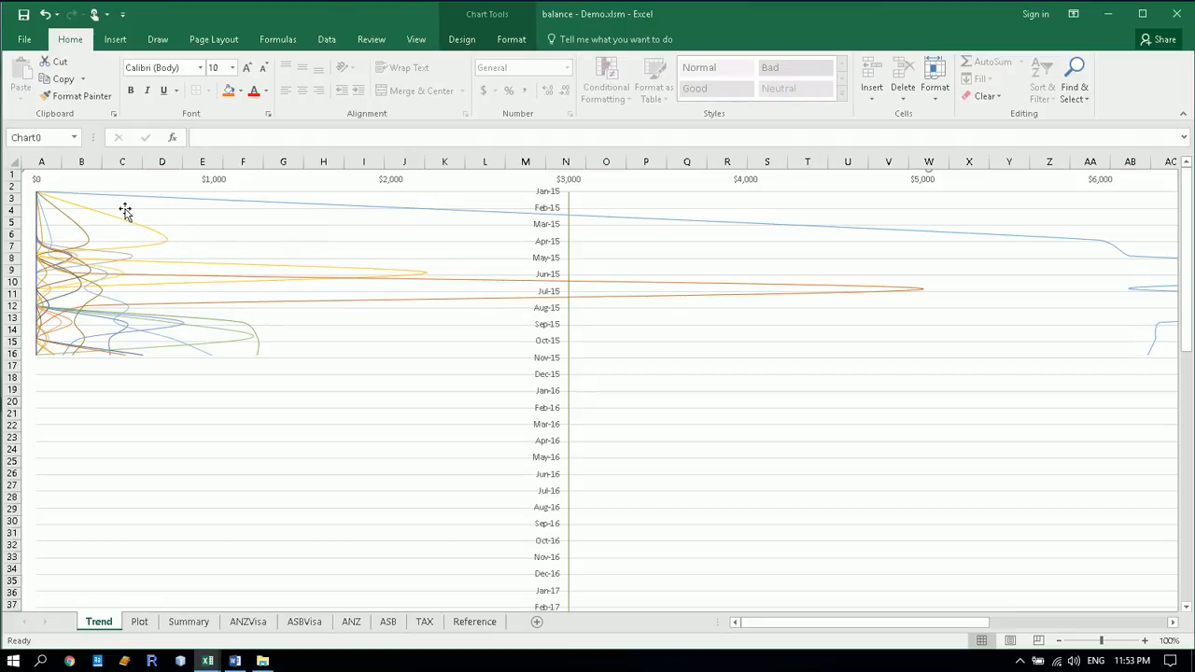
{"action": "left_click", "coordinate": [41, 232]}
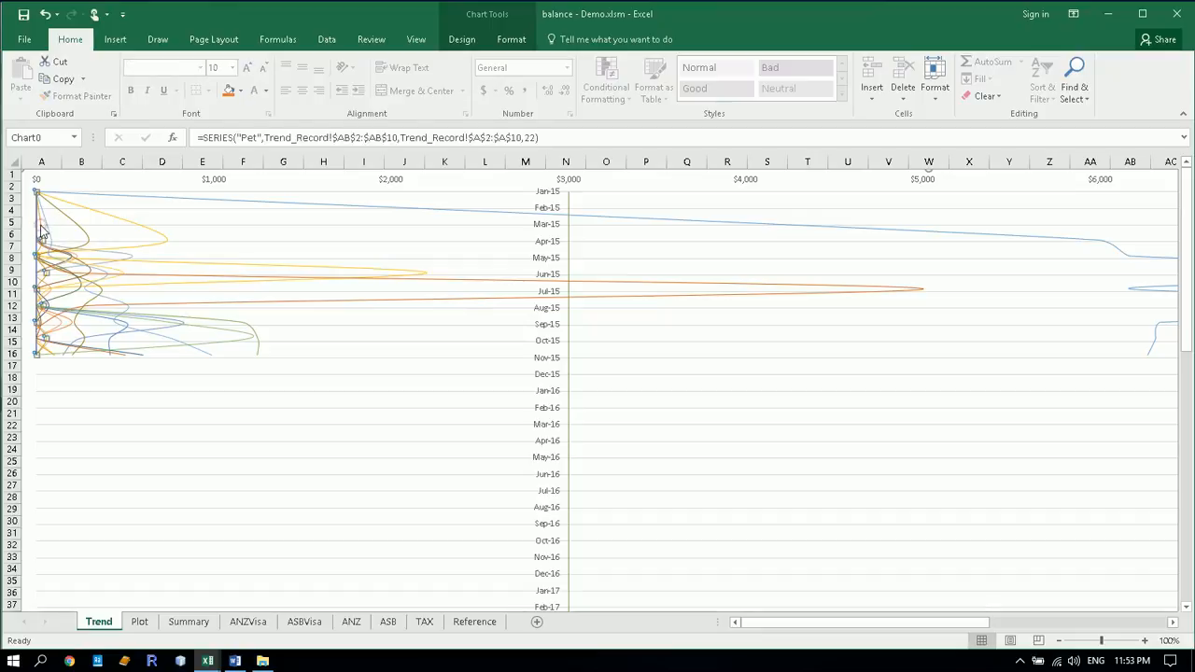
{"action": "key", "text": "Delete"}
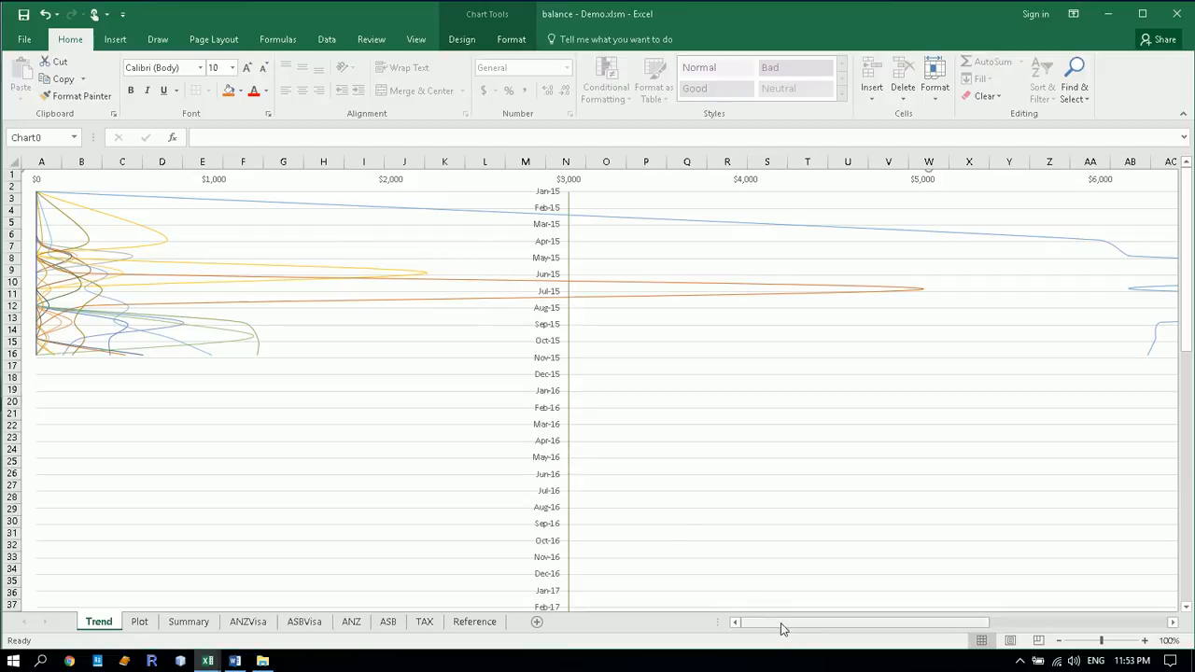
{"action": "left_click_drag", "start_coordinate": [783, 628], "coordinate": [957, 628]}
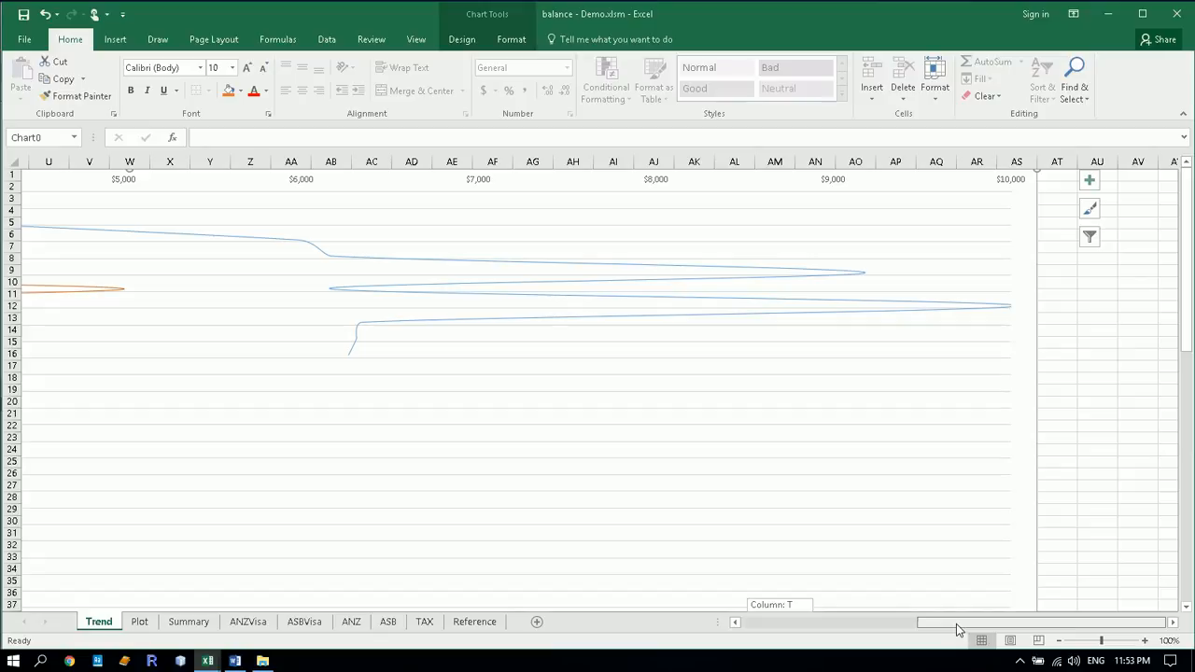
{"action": "left_click_drag", "start_coordinate": [956, 624], "coordinate": [856, 621]}
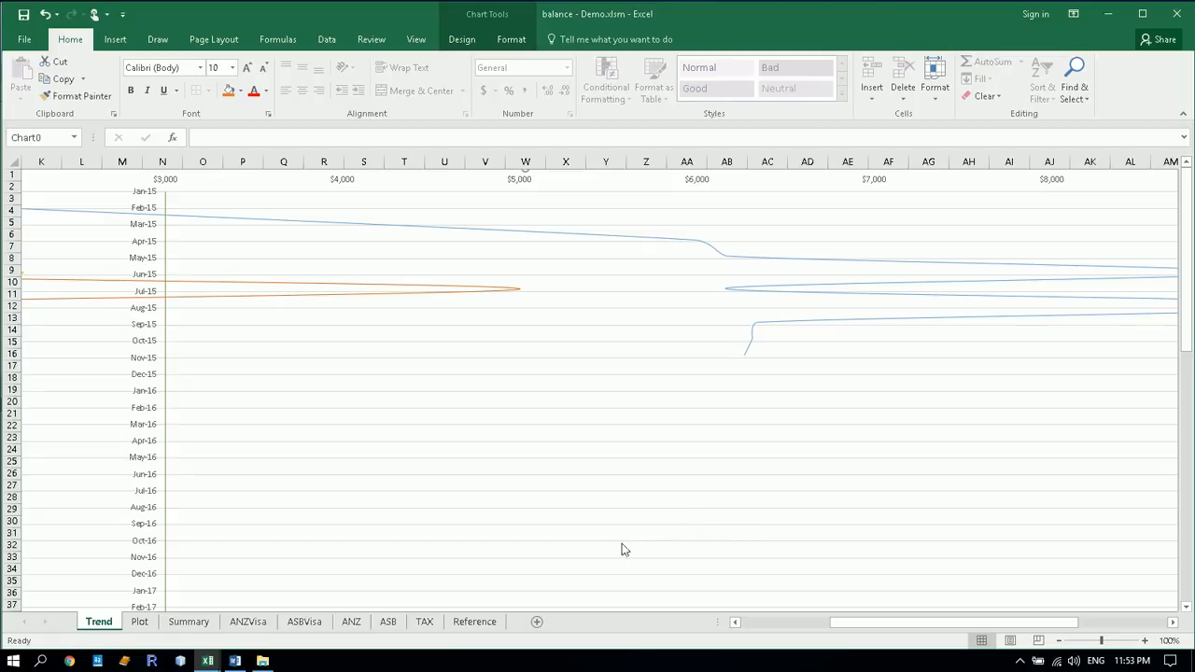
Open the Reference sheet.
{"action": "left_click", "coordinate": [475, 622]}
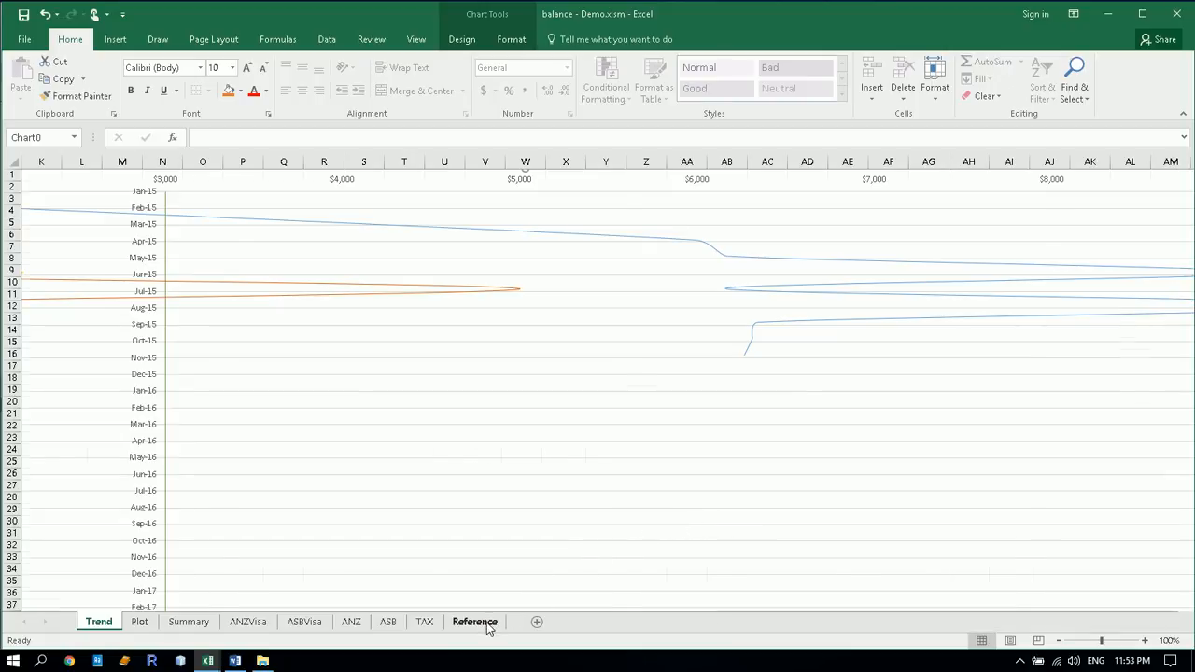